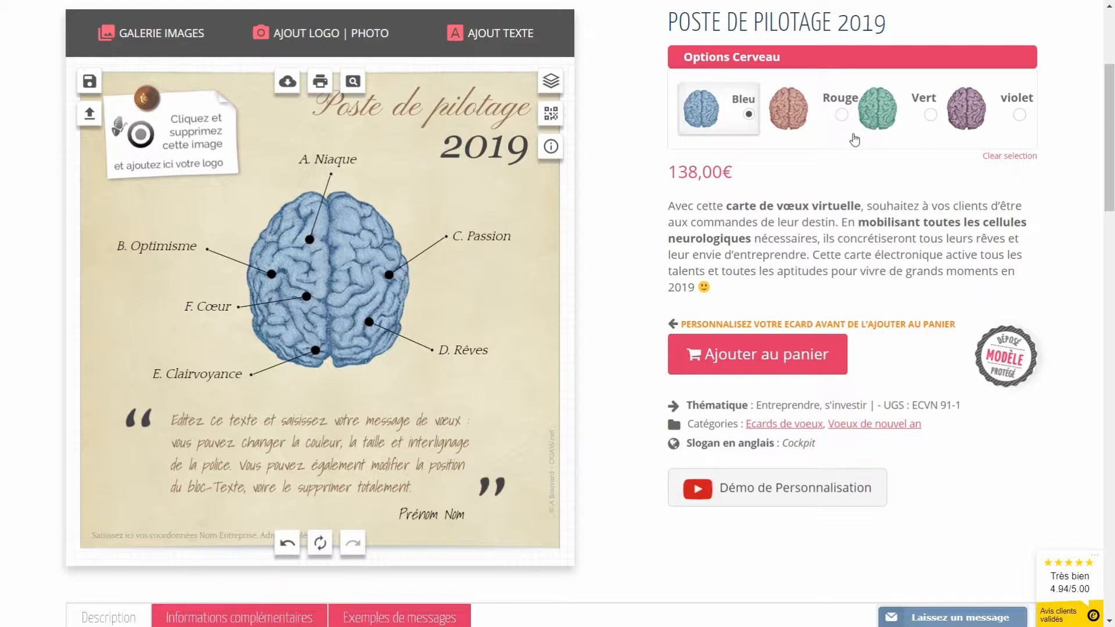
Step: Preview the brain in red and another colour, then return it to blue
left_click(801, 129)
left_click(967, 124)
left_click(799, 132)
left_click(708, 122)
Step: Delete the note's logo placeholder and upload print-et-web.jpg as a new logo
left_click(174, 152)
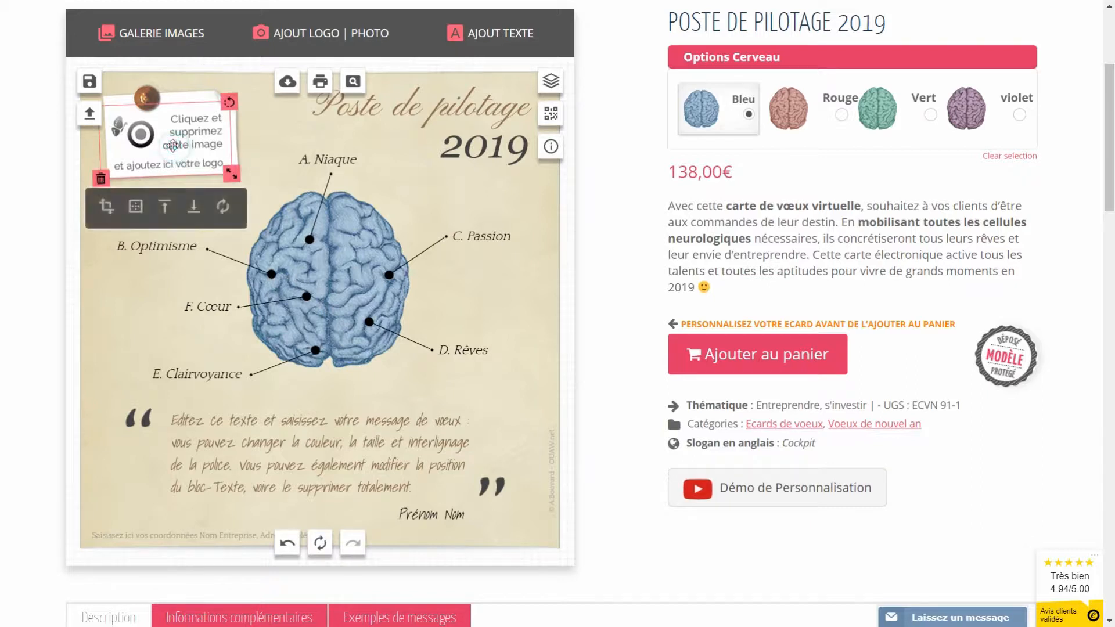
left_click(100, 179)
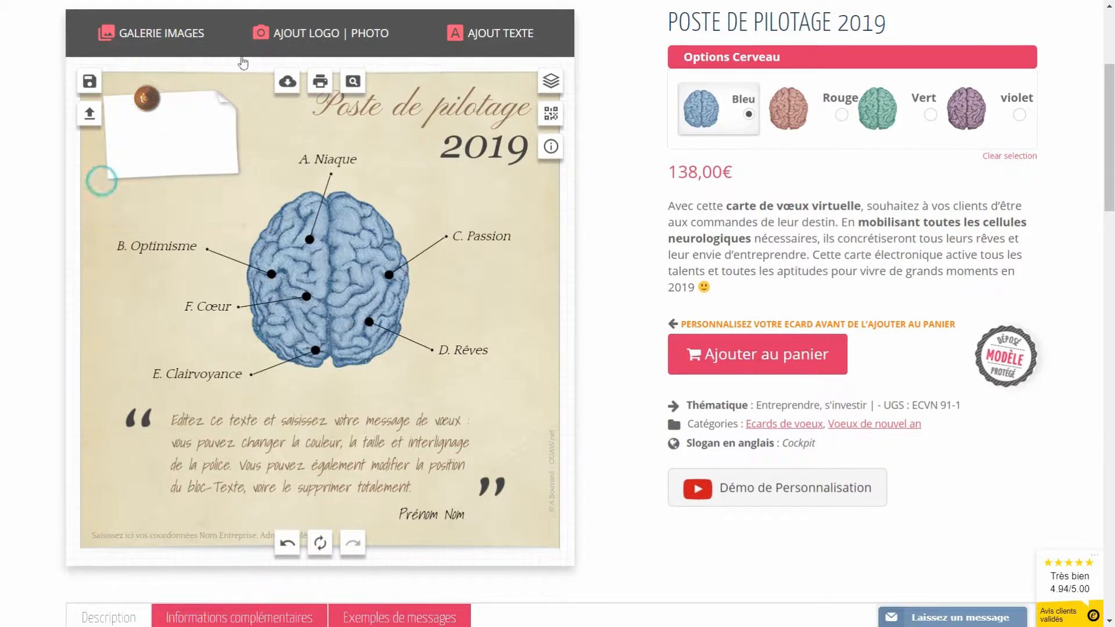
left_click(310, 40)
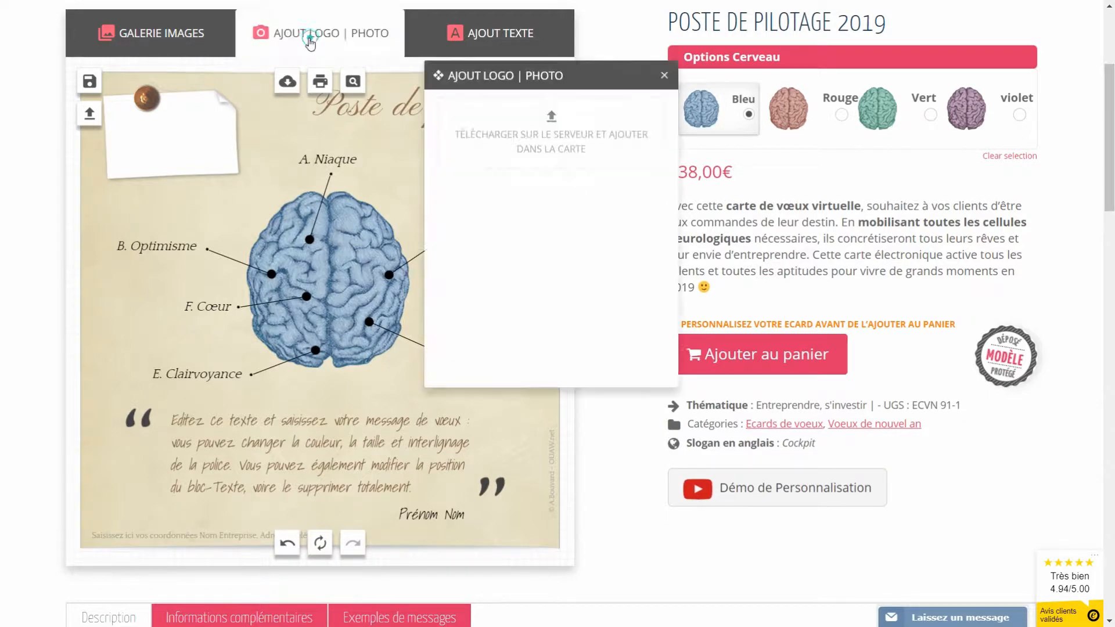
left_click(543, 120)
left_click(805, 293)
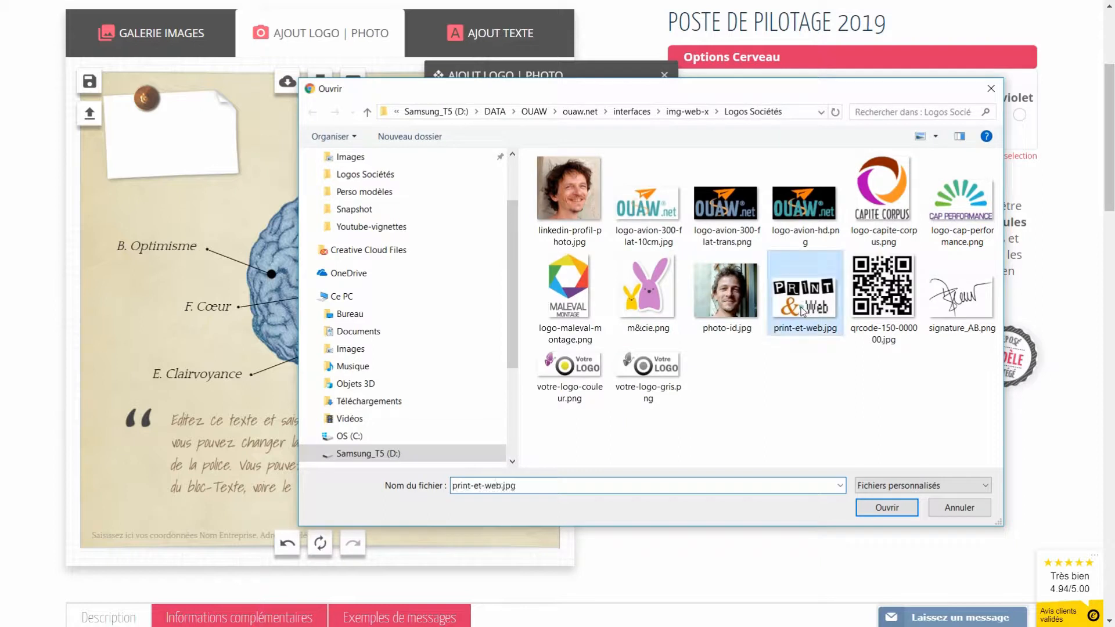
left_click(887, 507)
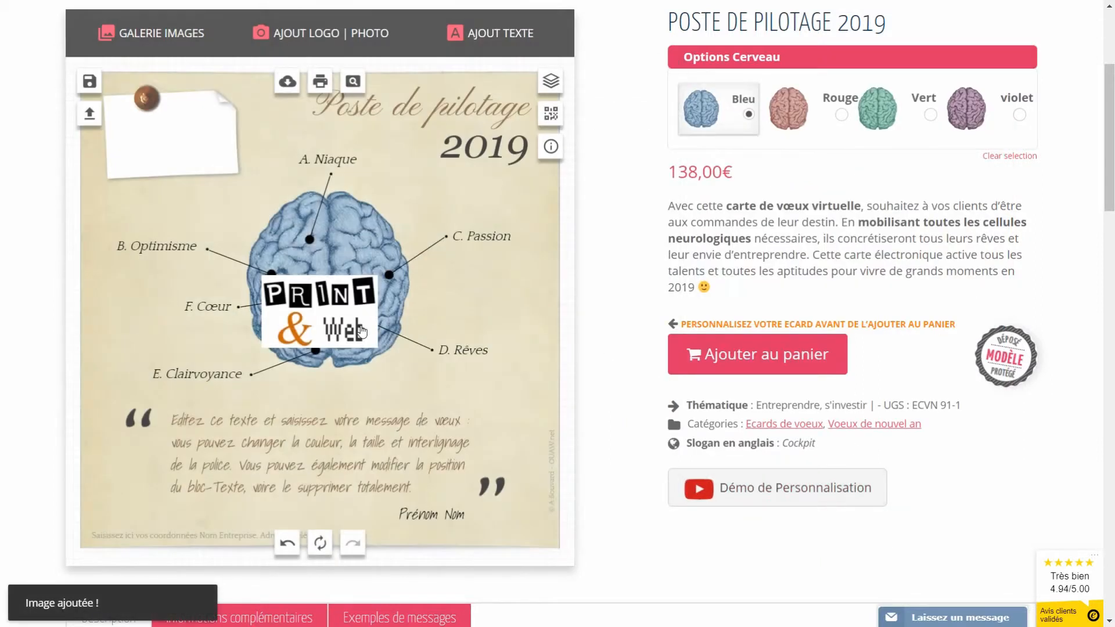
Step: Place the Print & Web logo on the top-left note under the pushpin, tilted and shrunk
left_click_drag(317, 318, 165, 132)
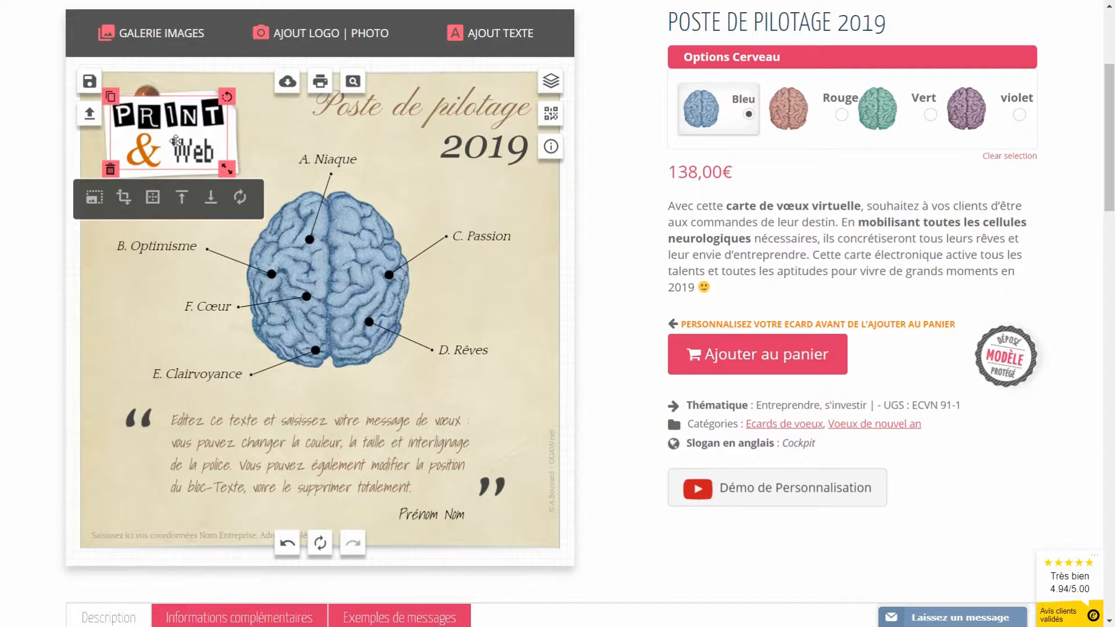
left_click(210, 202)
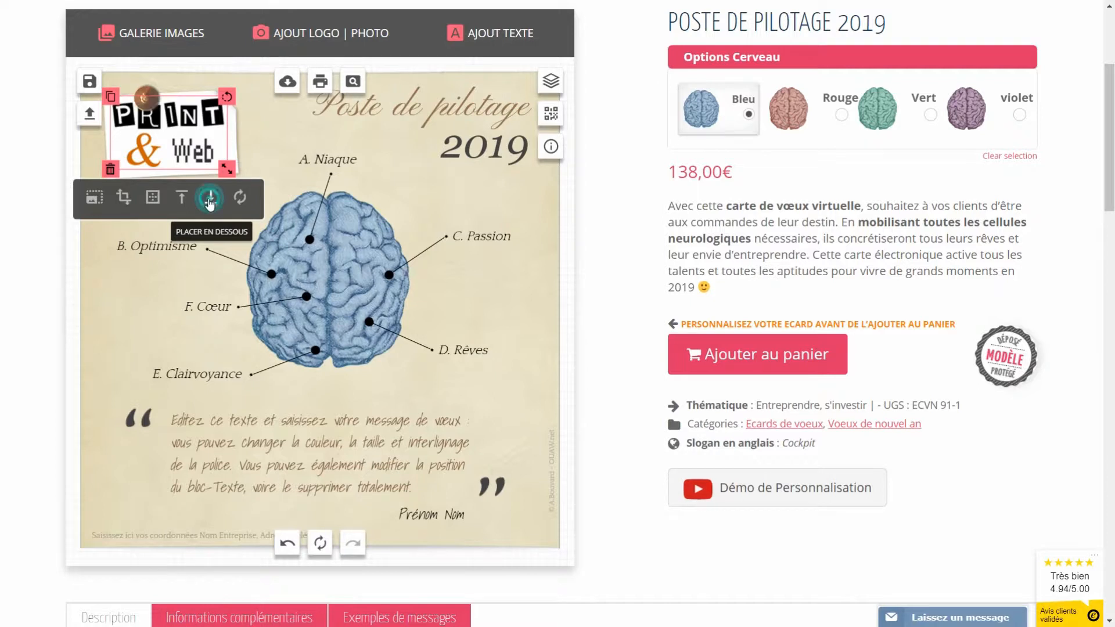
left_click_drag(227, 95, 223, 97)
left_click_drag(218, 166, 183, 145)
left_click_drag(216, 94, 215, 95)
left_click(274, 129)
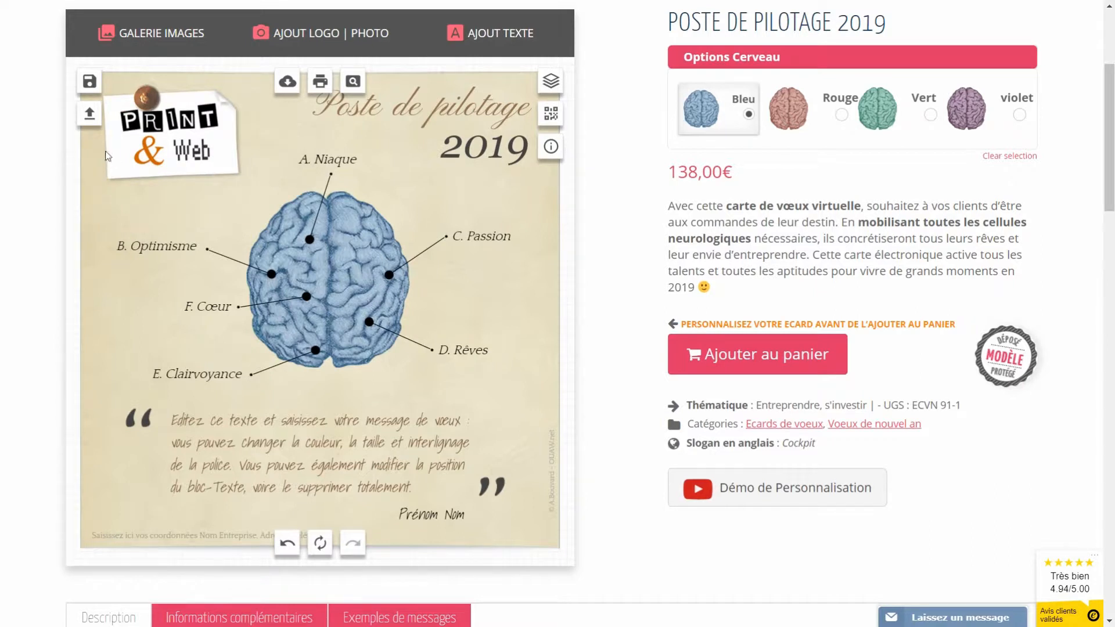
Step: Delete the Print & Web logo and upload logo-maleval-montage.png instead
left_click(144, 152)
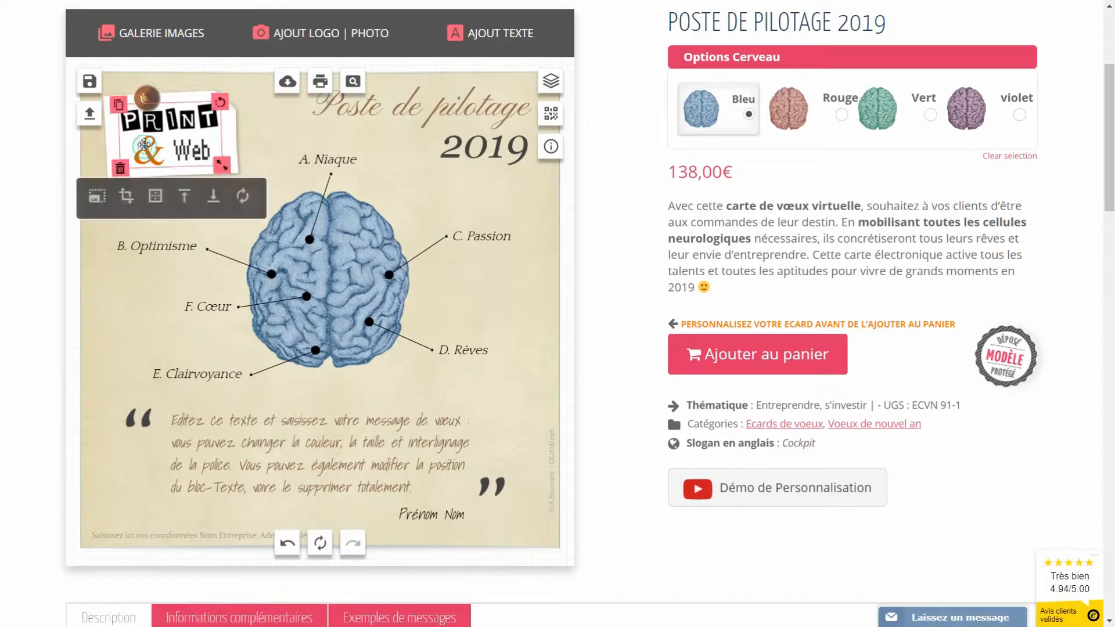
left_click(119, 169)
left_click(311, 31)
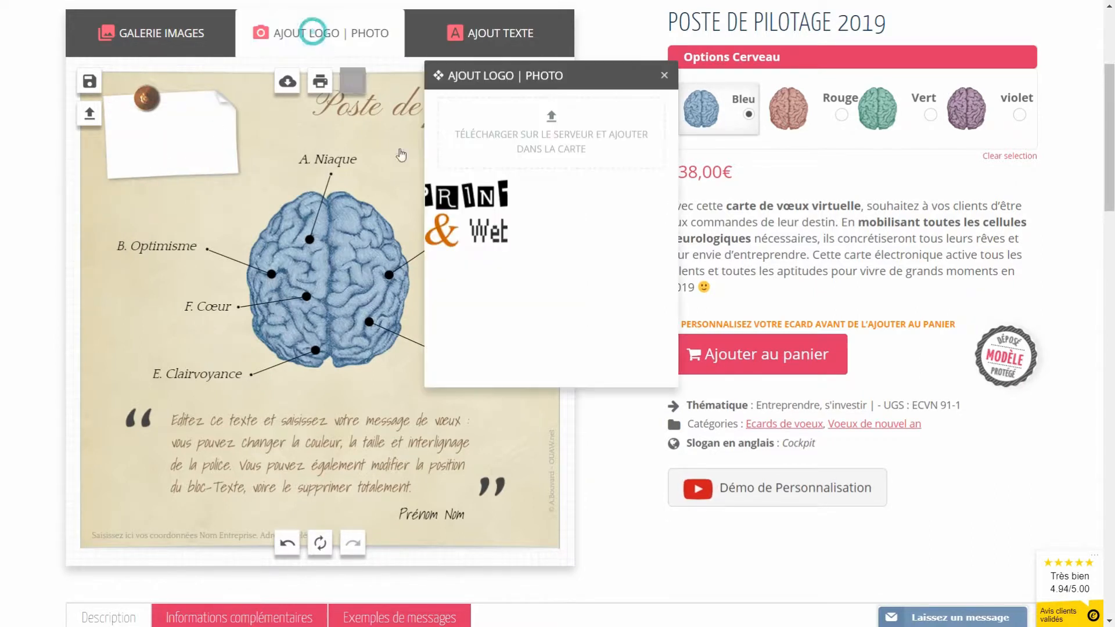
left_click(549, 151)
left_click(557, 273)
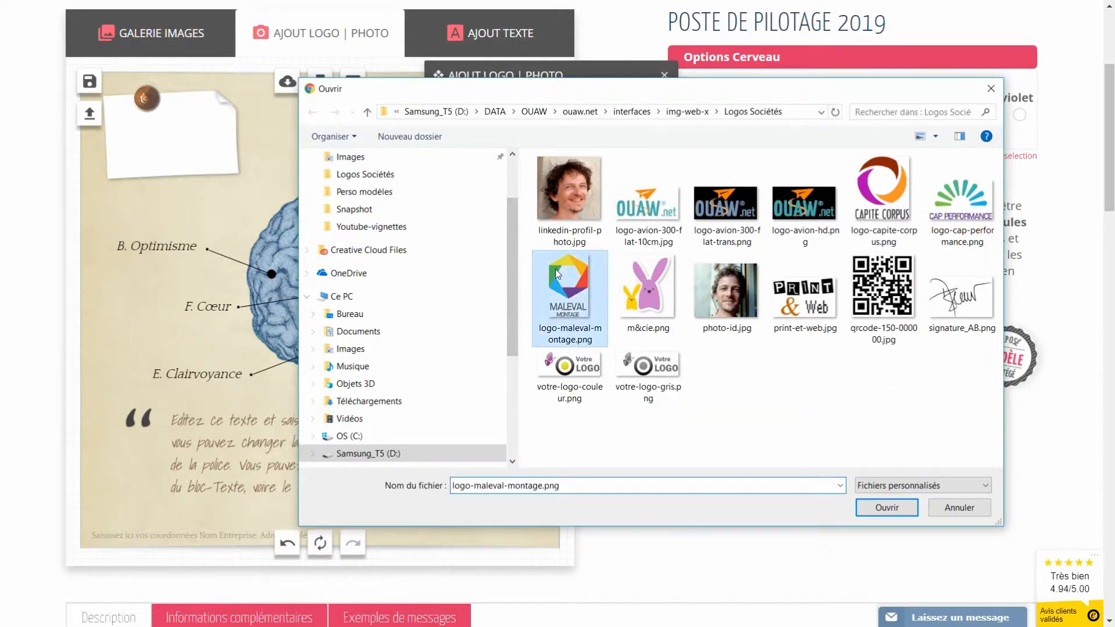
left_click(887, 508)
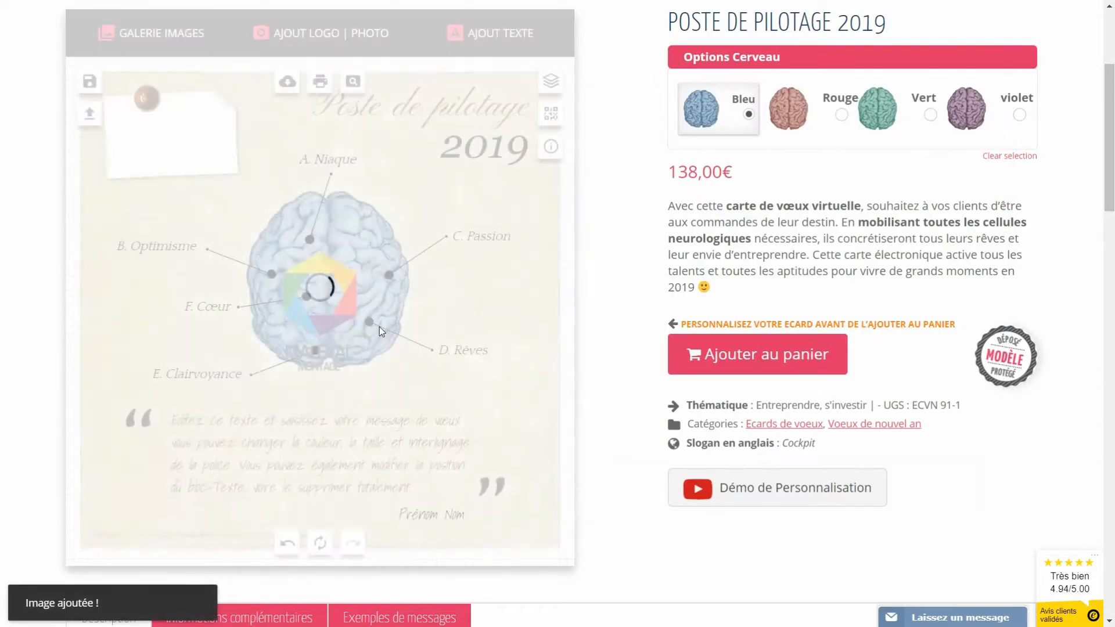
Step: Move the pushpin aside, then rotate and shorten the blank top-left note
left_click_drag(332, 318, 326, 199)
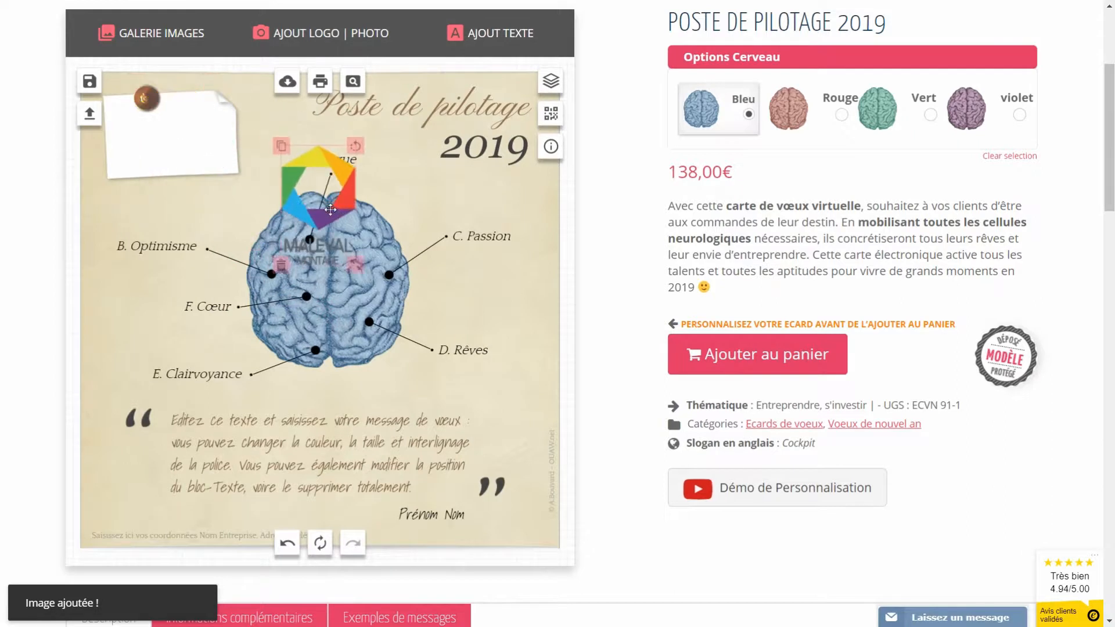
left_click(145, 112)
left_click_drag(145, 111, 248, 242)
left_click(185, 142)
left_click_drag(225, 89, 169, 76)
left_click_drag(163, 130, 160, 135)
Step: Fit the tilted, shrunk MALEVAL logo onto the note and pin its top-left corner
left_click_drag(290, 192, 208, 91)
left_click_drag(215, 210, 204, 195)
left_click(181, 149)
left_click_drag(181, 149, 177, 140)
left_click_drag(250, 241, 148, 91)
left_click(235, 177)
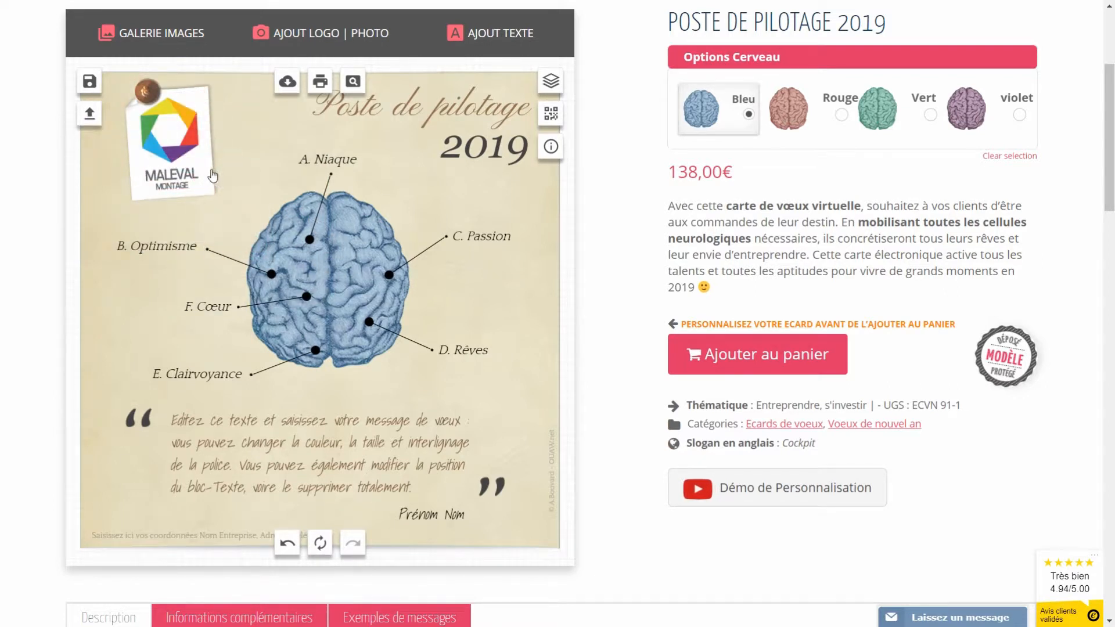
left_click(211, 177)
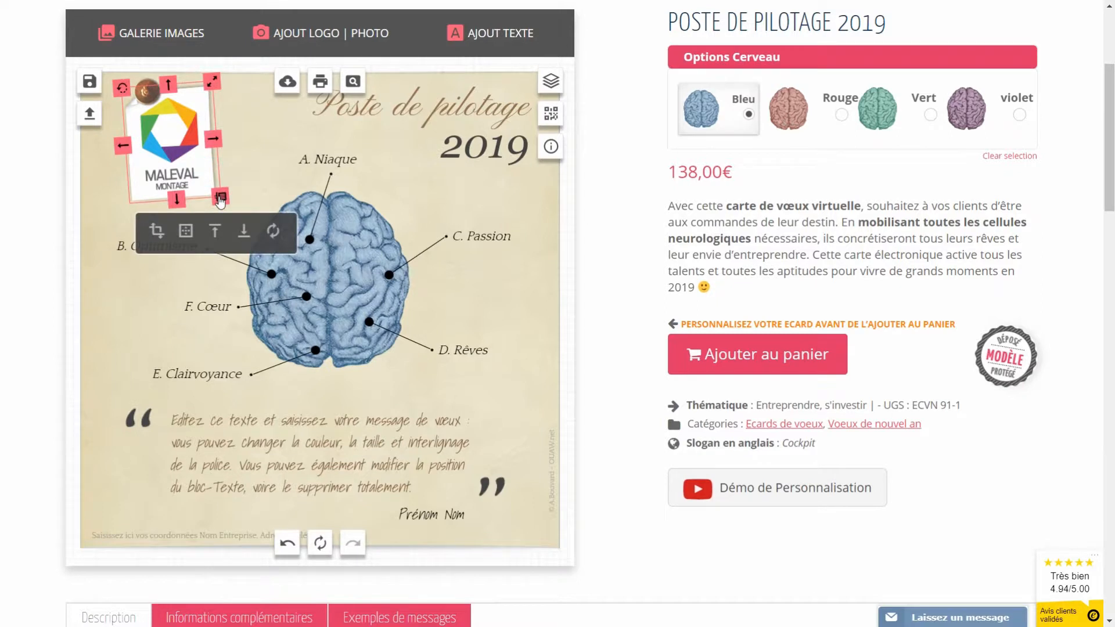
Step: Remove the paper note and add the white square sticker 08-sticker-carre-bl from Stickers Post-it
left_click(220, 199)
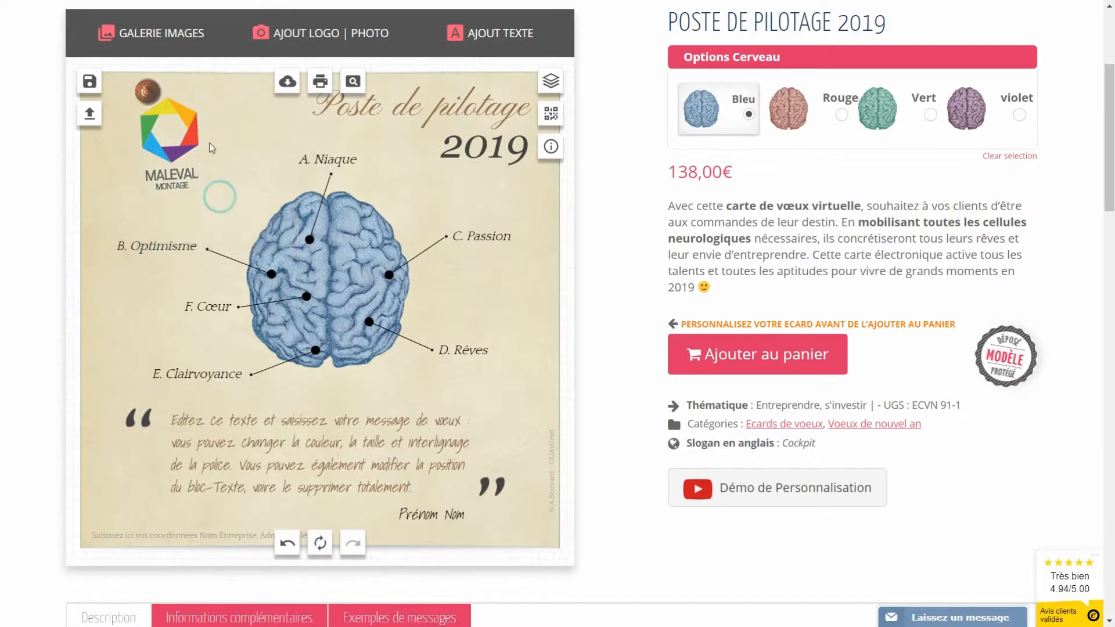
left_click(149, 40)
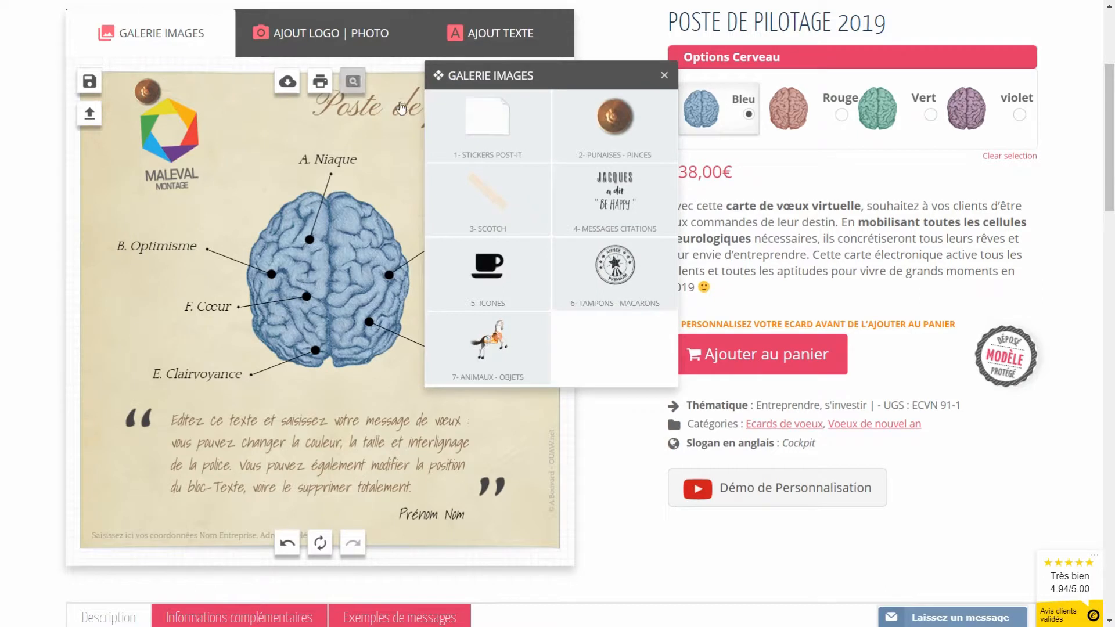
left_click(487, 133)
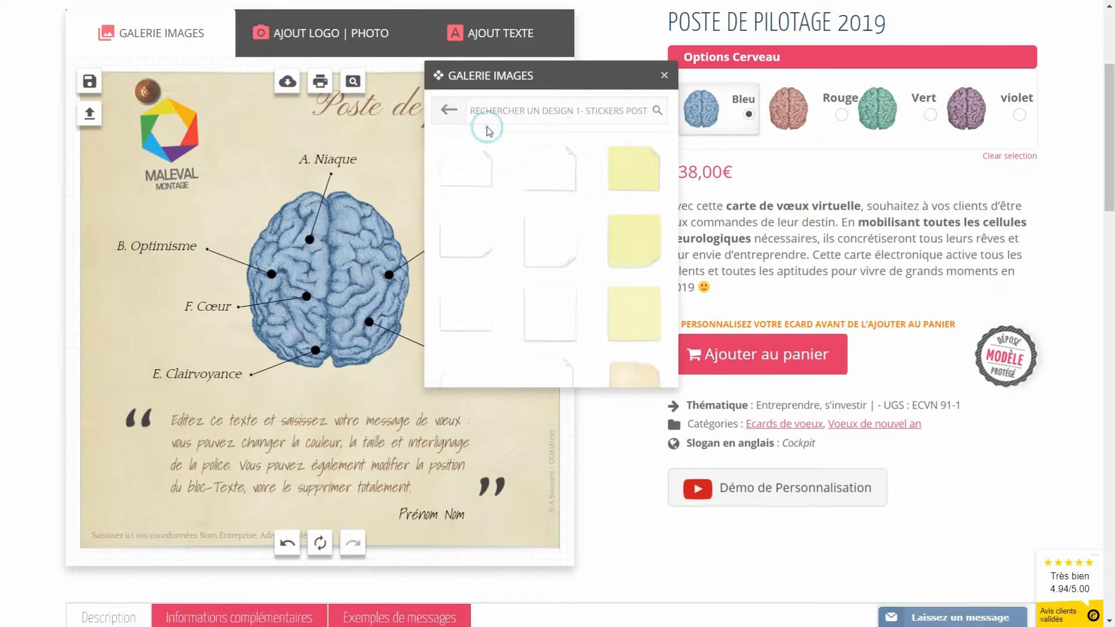
mouse_move(560, 318)
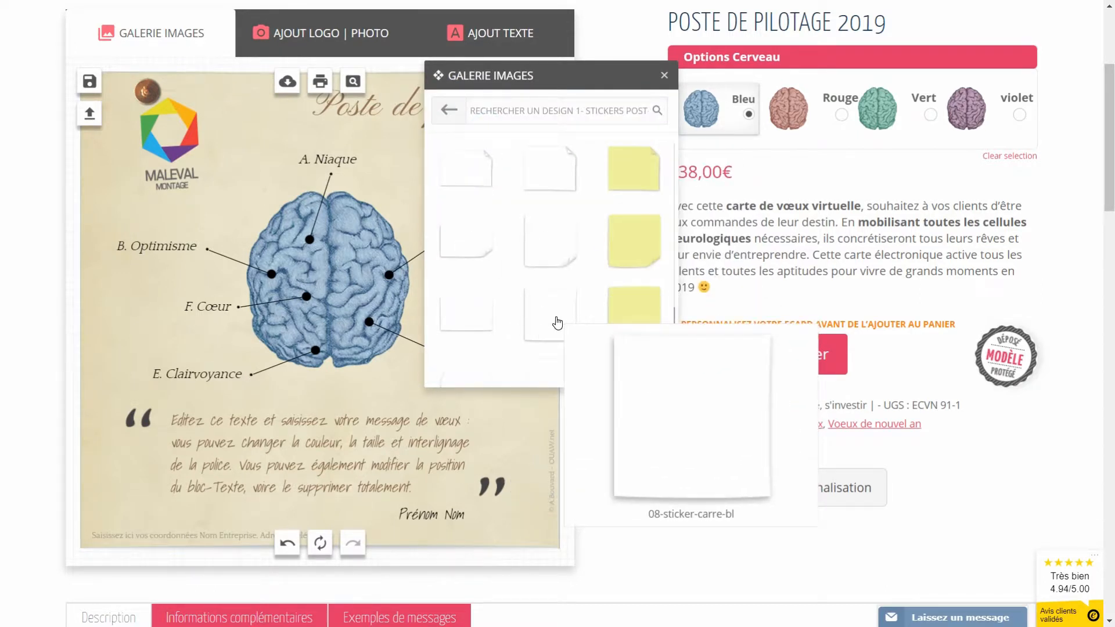
left_click(557, 323)
Step: Put the sticker at top-left behind the MALEVAL logo, tilt it, and realign logo and pushpin
left_click_drag(316, 298, 182, 143)
left_click(226, 247)
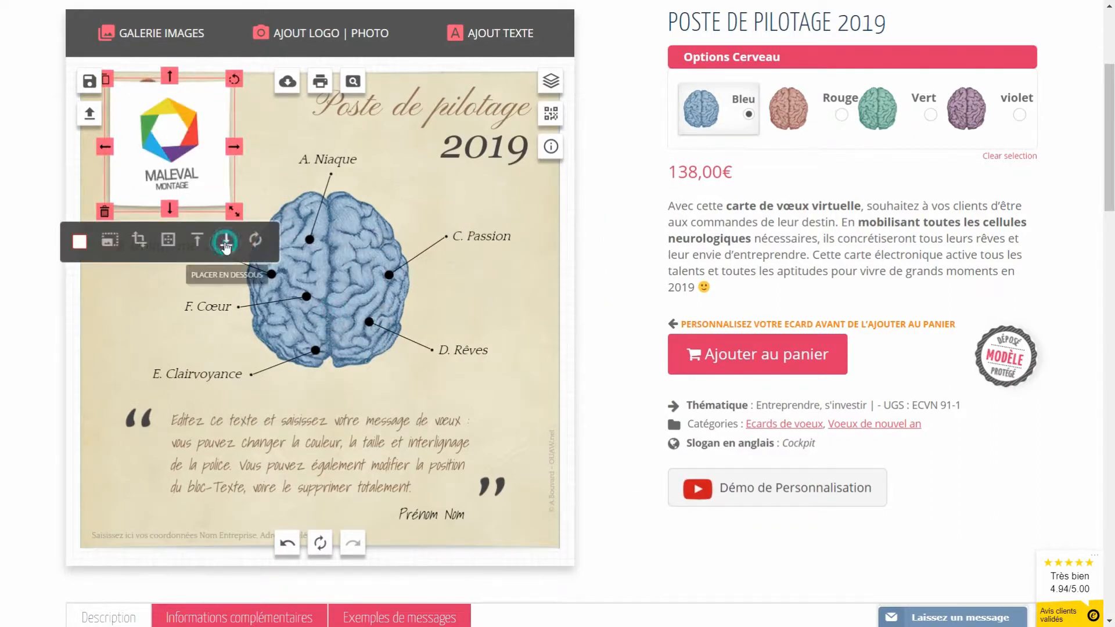
left_click_drag(234, 79, 241, 144)
left_click_drag(192, 199, 179, 206)
left_click_drag(159, 146, 147, 152)
left_click_drag(144, 94, 129, 92)
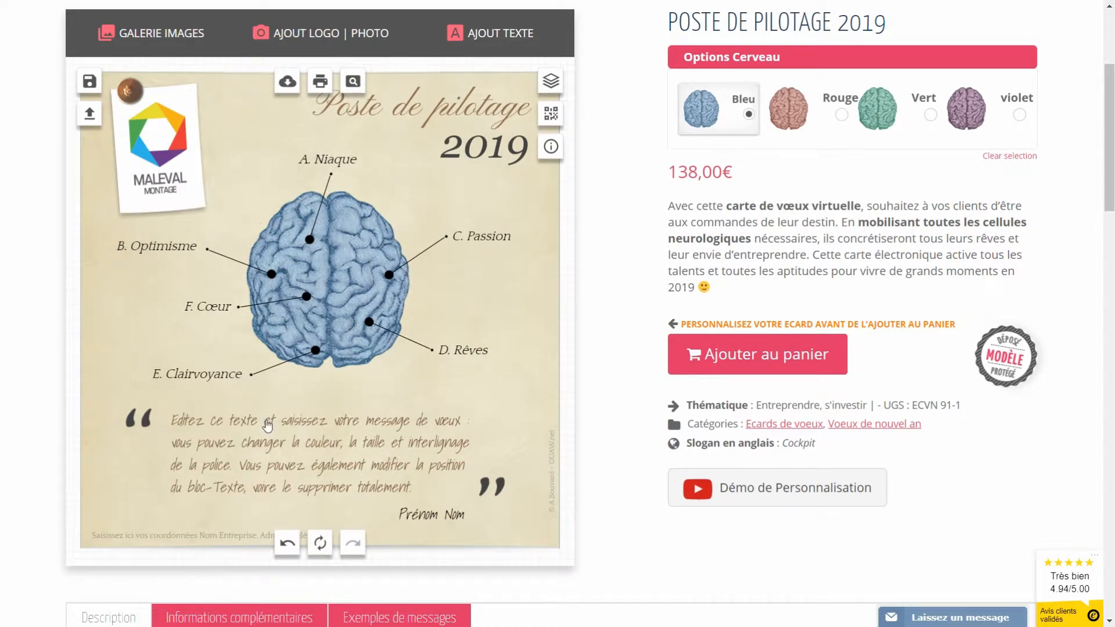
Step: Replace the placeholder quote with the two-line 2019 wish ending 'de projets et de réussite'
left_click(311, 452)
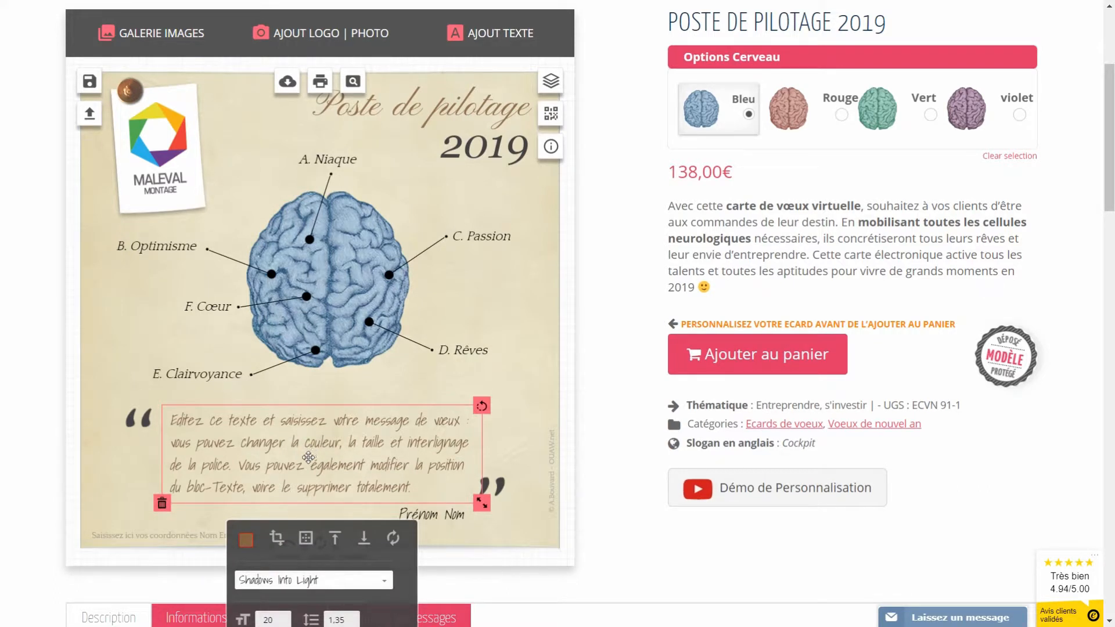
left_click(309, 456)
left_click(422, 489)
left_click_drag(422, 489, 162, 420)
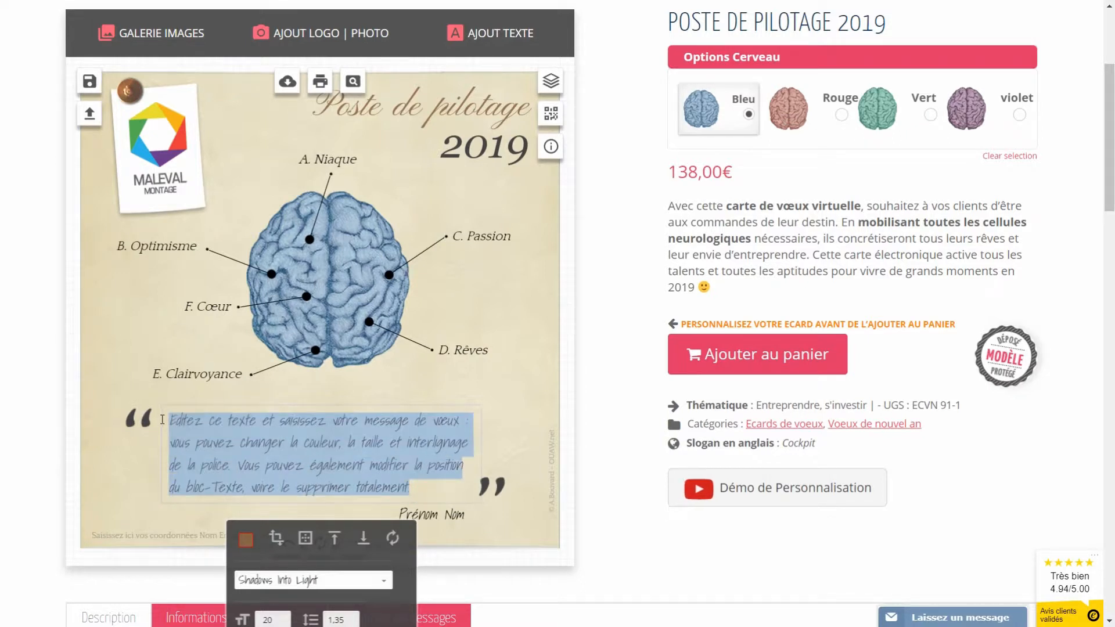
type("Je v")
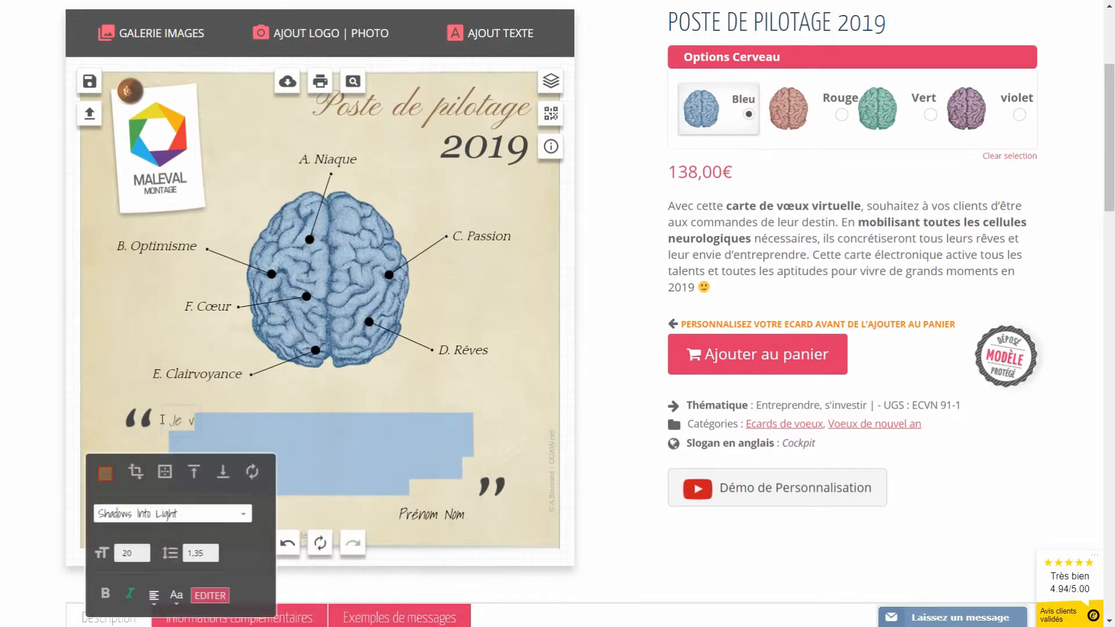
type("ous souhaite une belle année")
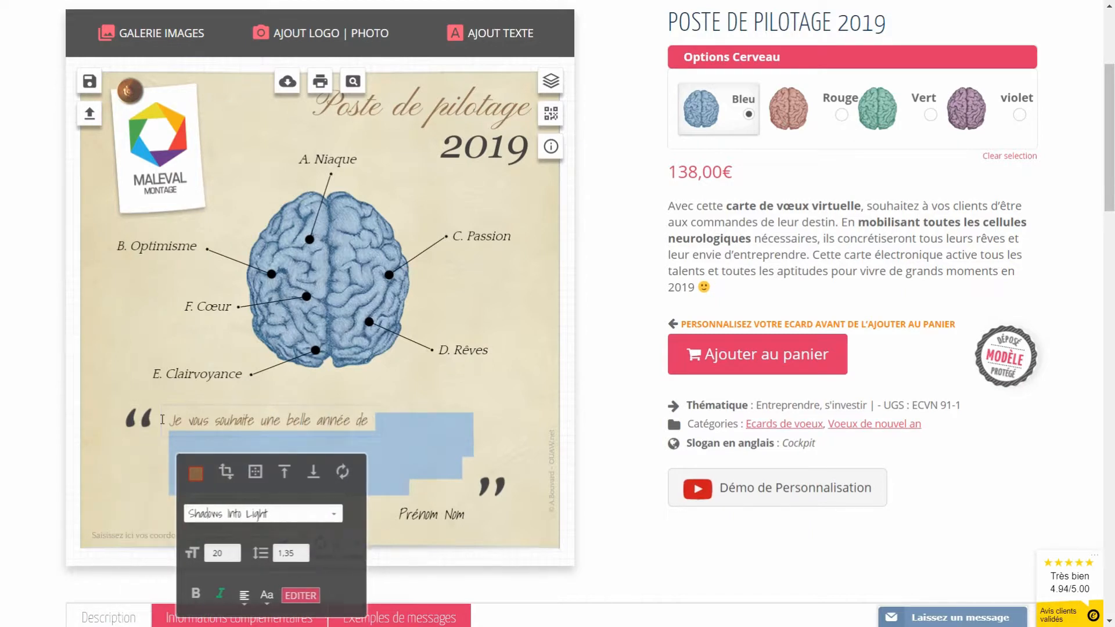
type(" 2019, pleine de")
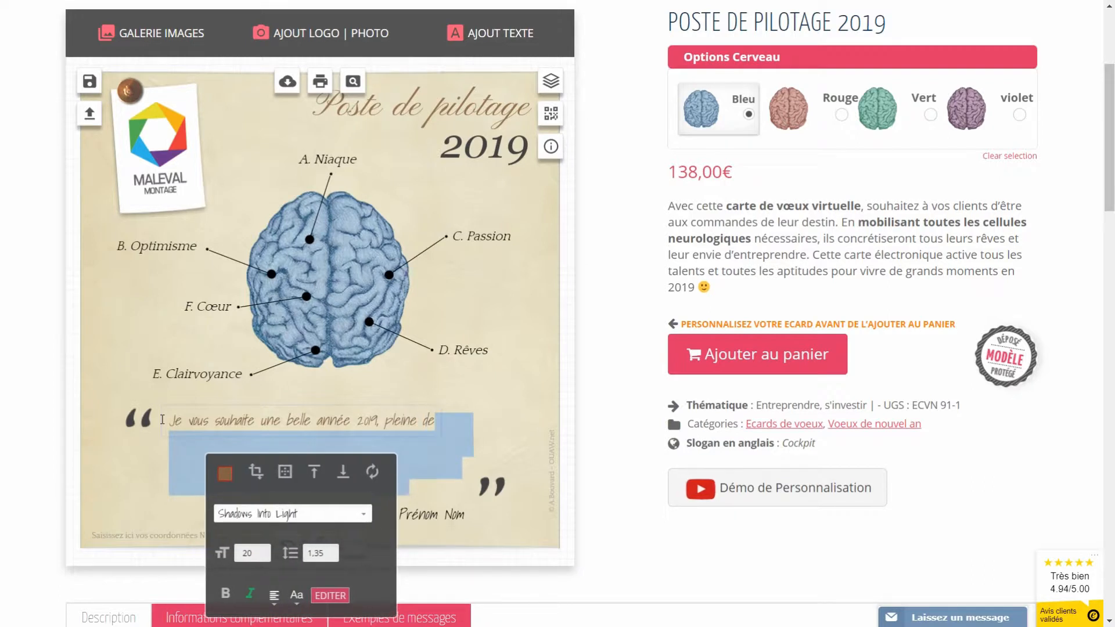
key("Return")
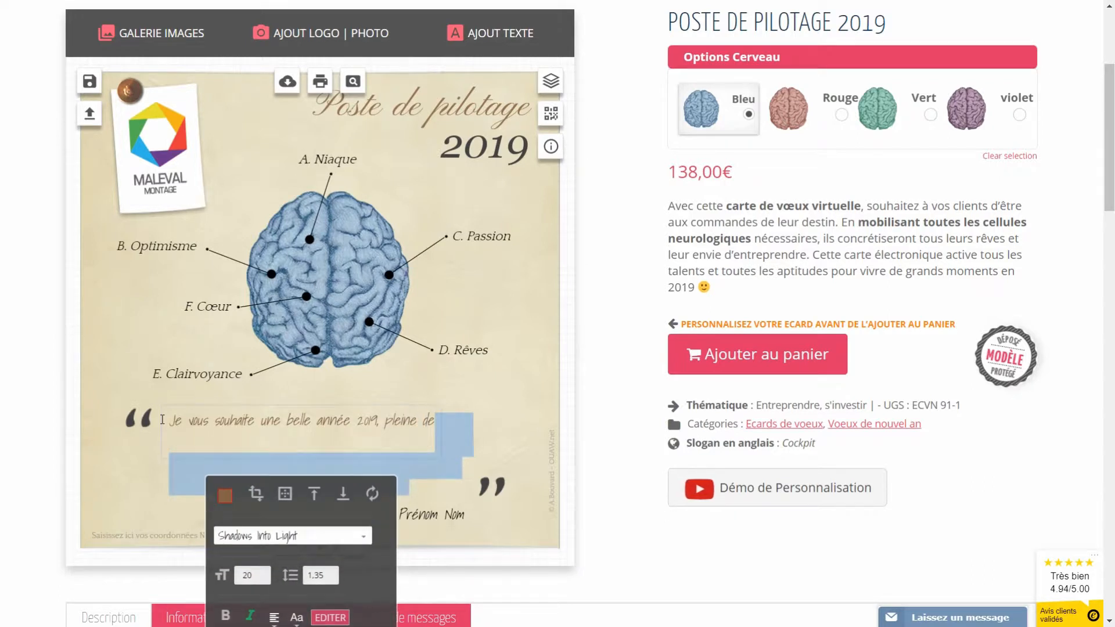
type("satisfactions, de projets et")
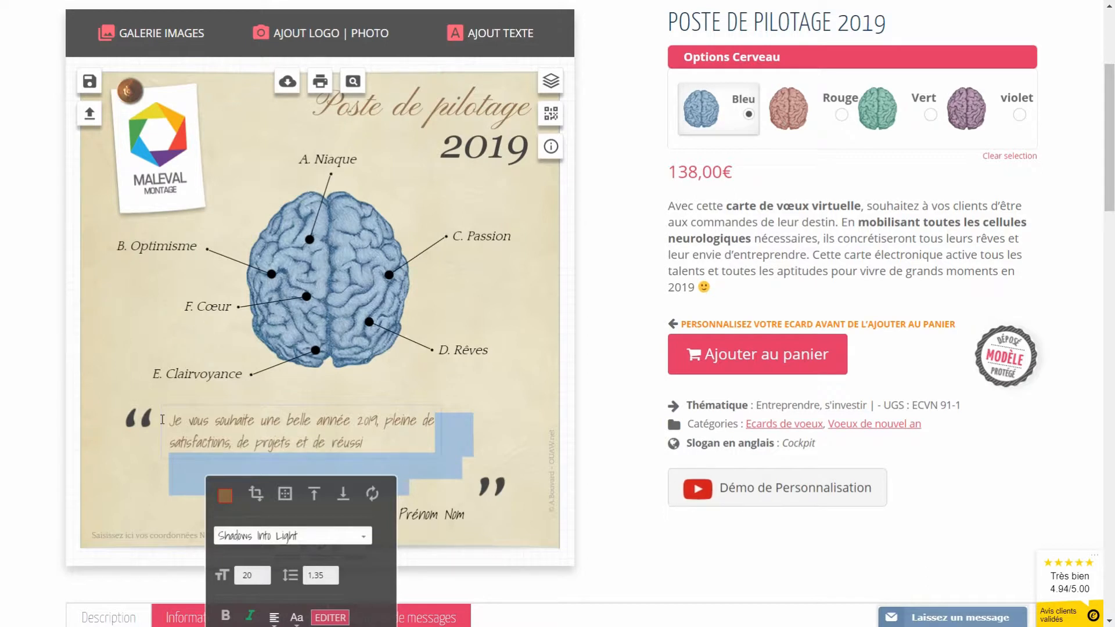
type(" de réussite.")
left_click(529, 386)
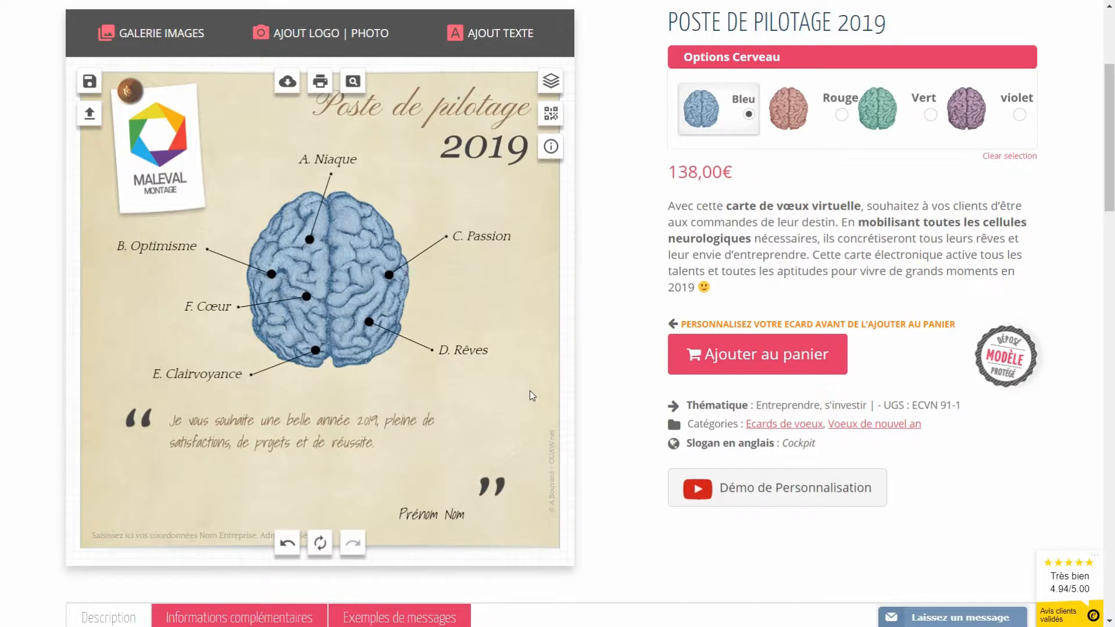
Step: Show the example messages and select the whole first one
scroll(530, 390, "down", 1)
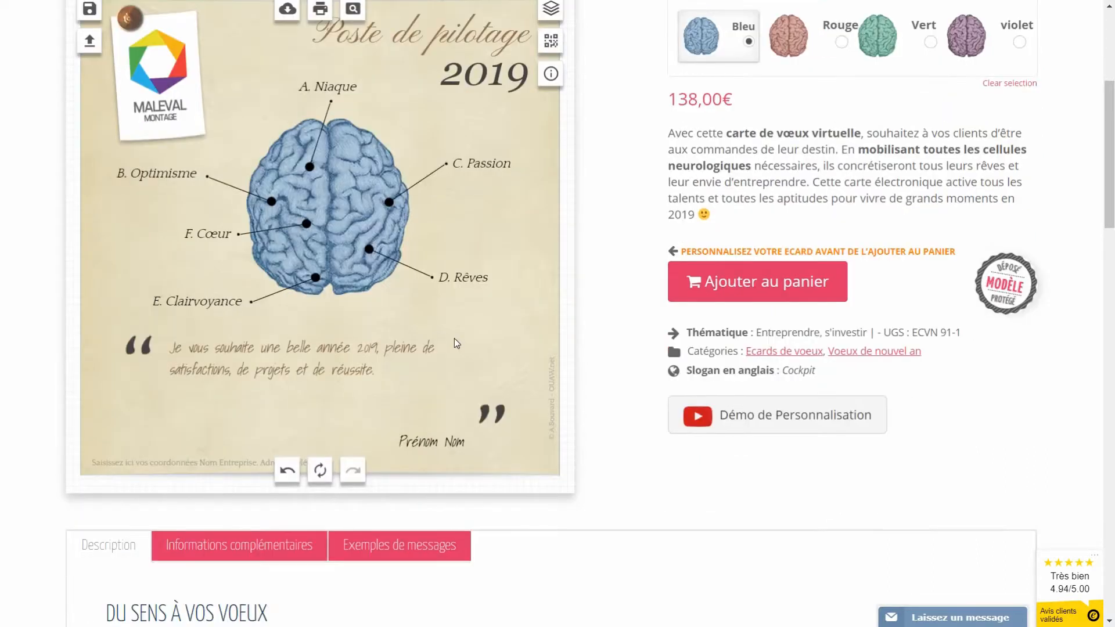
left_click(396, 551)
scroll(395, 553, "down", 4)
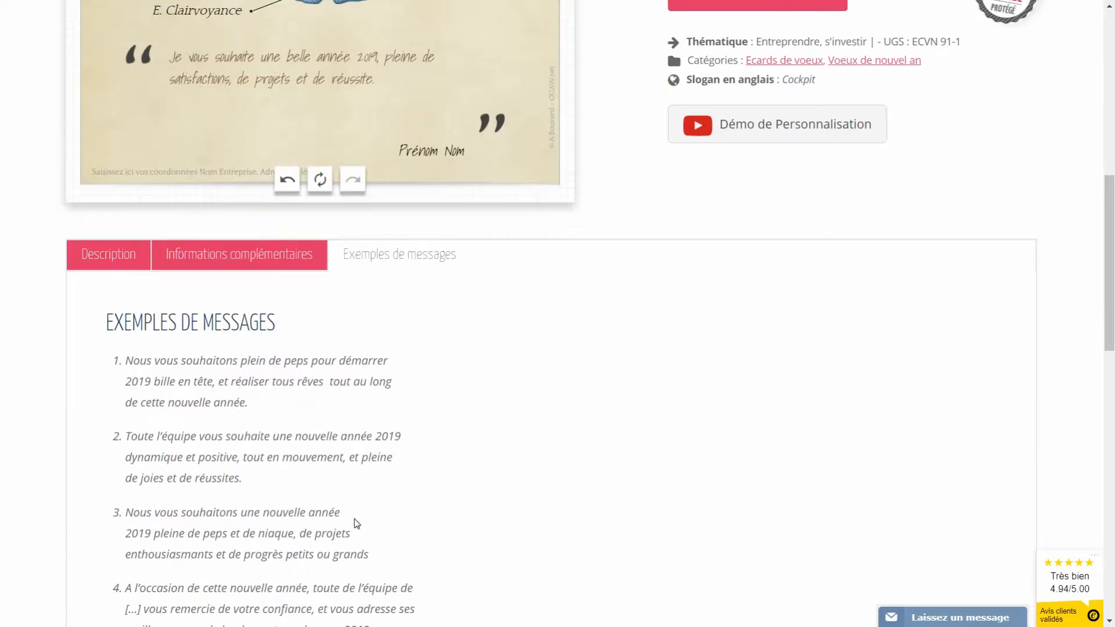
scroll(355, 517, "down", 1)
left_click_drag(256, 330, 126, 288)
key("ctrl+c")
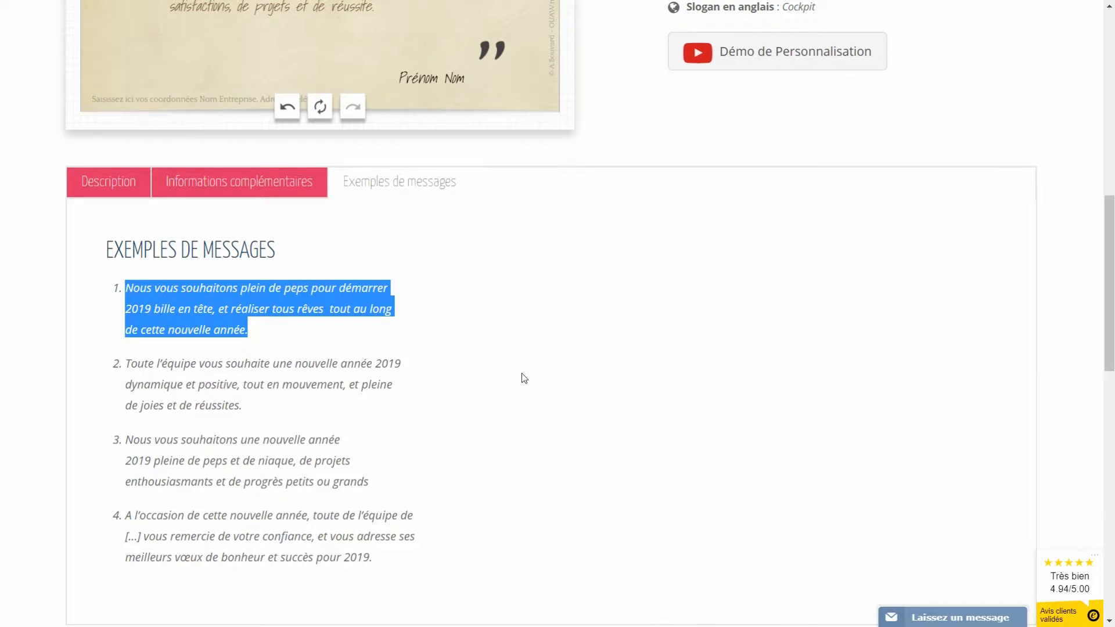
Step: Paste the example message over the card's quote and reposition the closing quotation mark
scroll(522, 377, "up", 7)
scroll(435, 377, "down", 2)
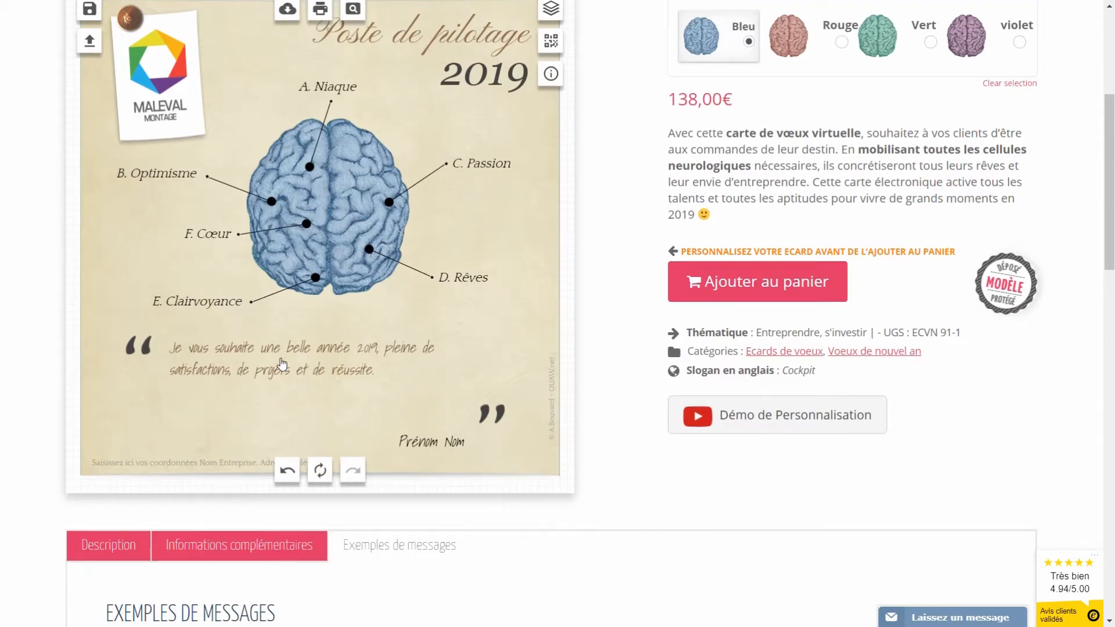
left_click(282, 360)
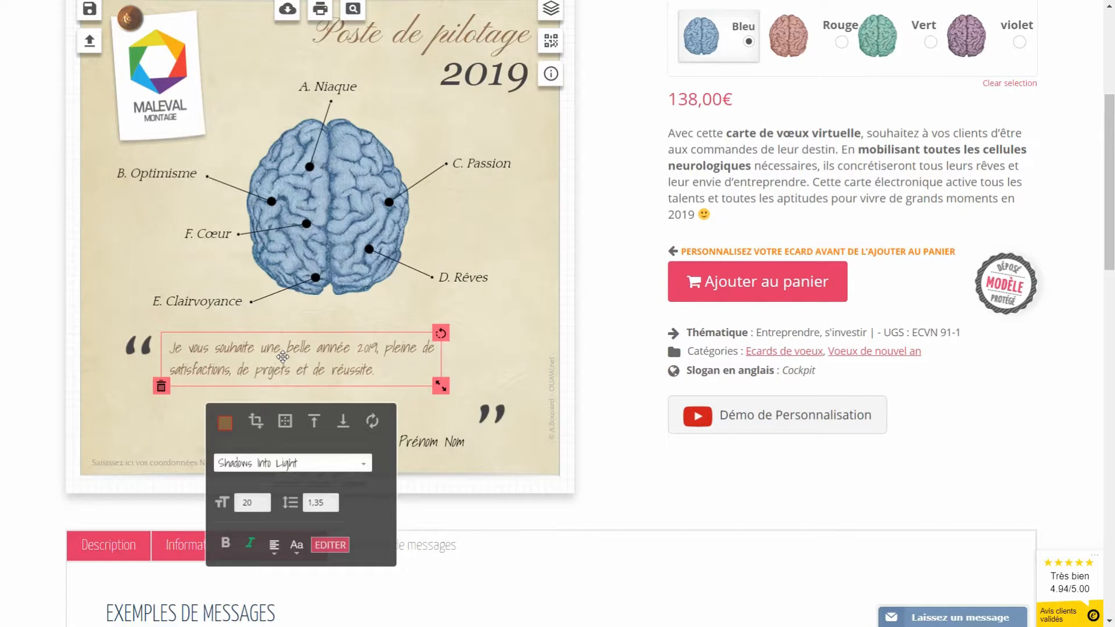
scroll(307, 357, "down", 2)
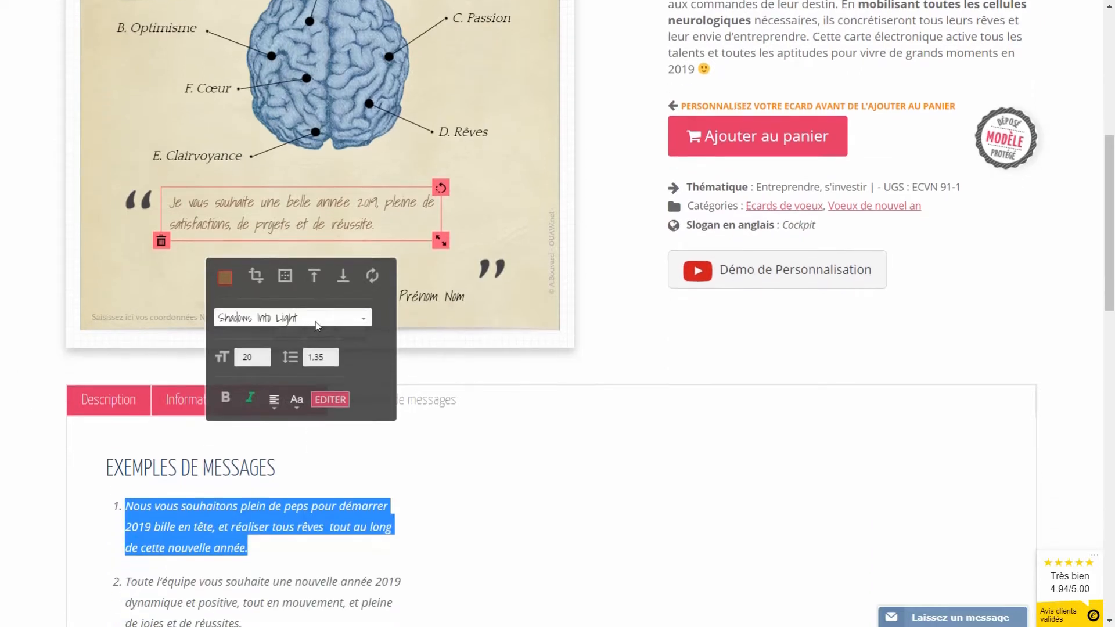
left_click(331, 400)
left_click_drag(407, 447, 186, 439)
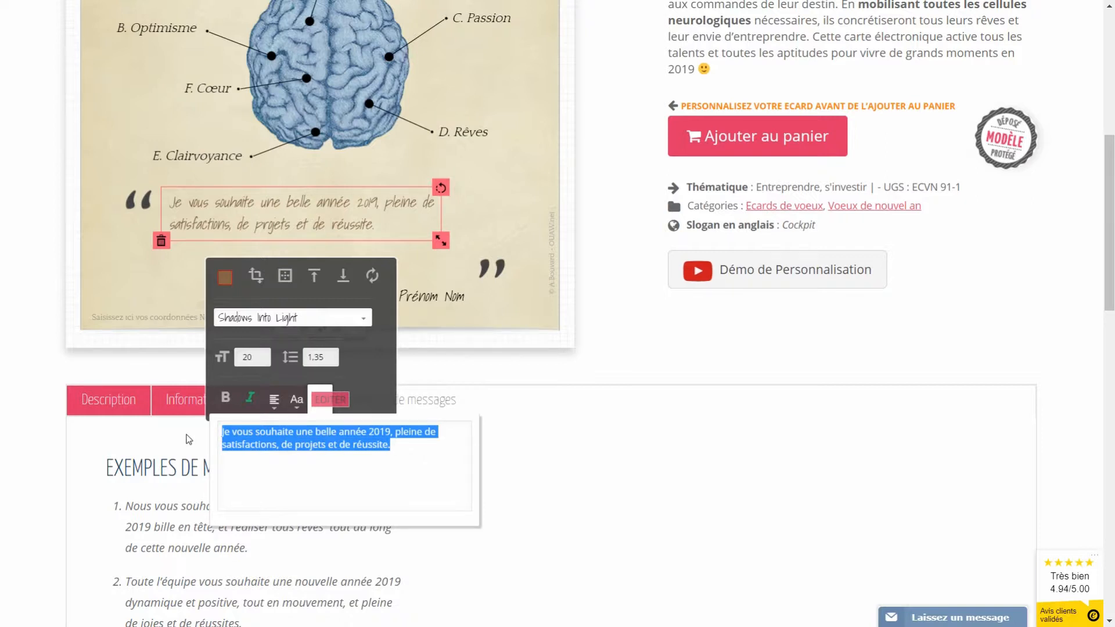
key("ctrl+v")
left_click(480, 296)
left_click_drag(482, 268, 483, 248)
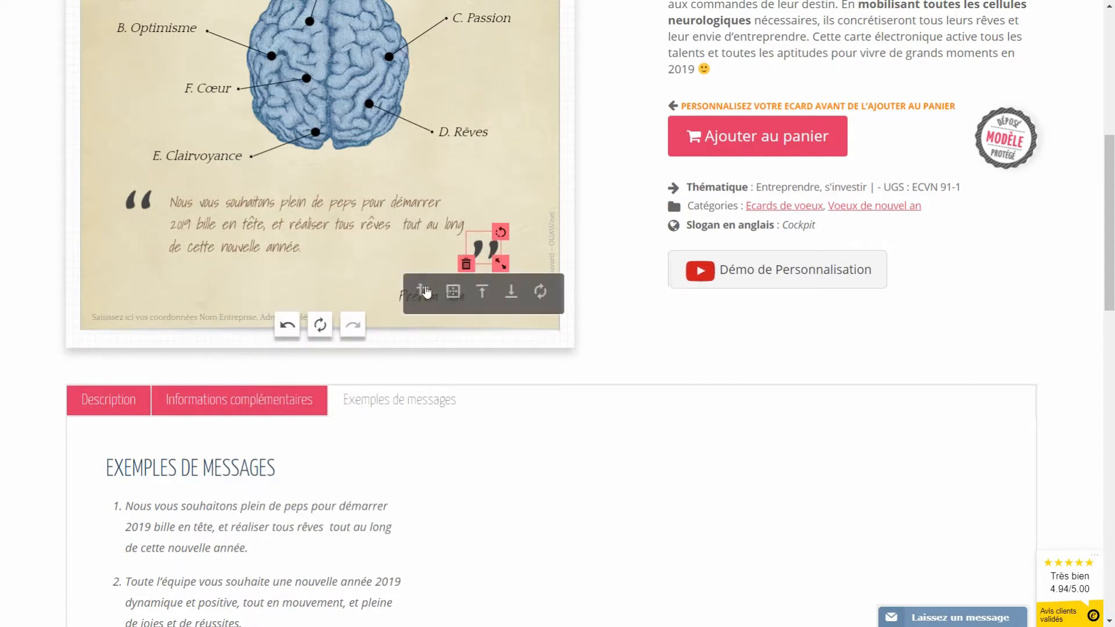
Step: Overwrite the Prénom Nom signature with the sender's full name and shift it slightly left
left_click(378, 291)
left_click(431, 302)
left_click_drag(431, 302, 429, 281)
left_click(367, 267)
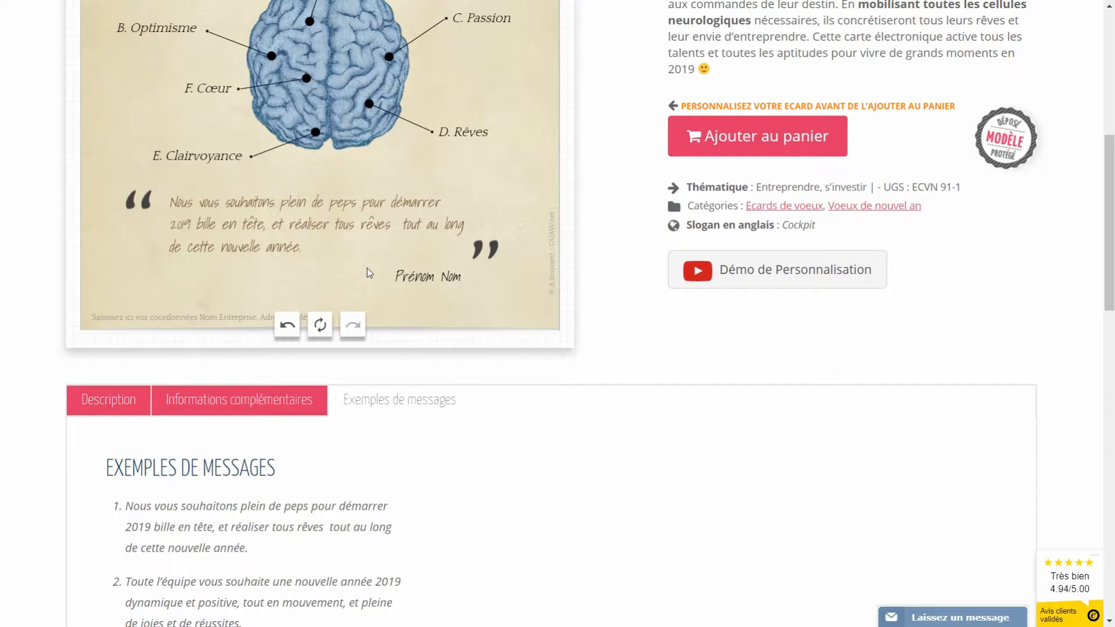
left_click(416, 281)
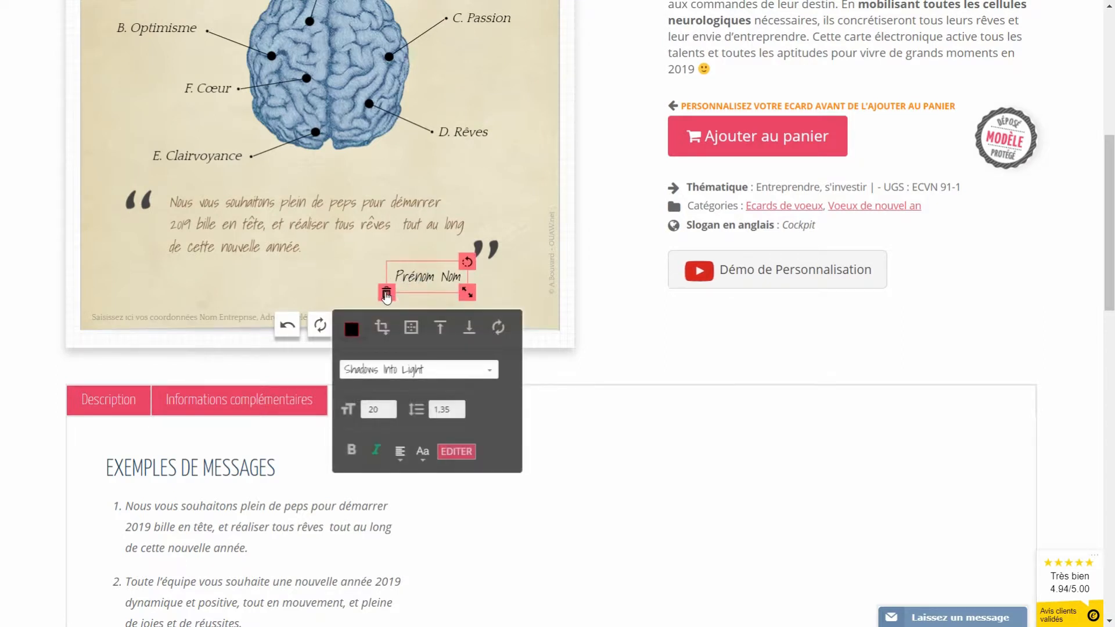
left_click(462, 456)
left_click_drag(431, 511, 280, 458)
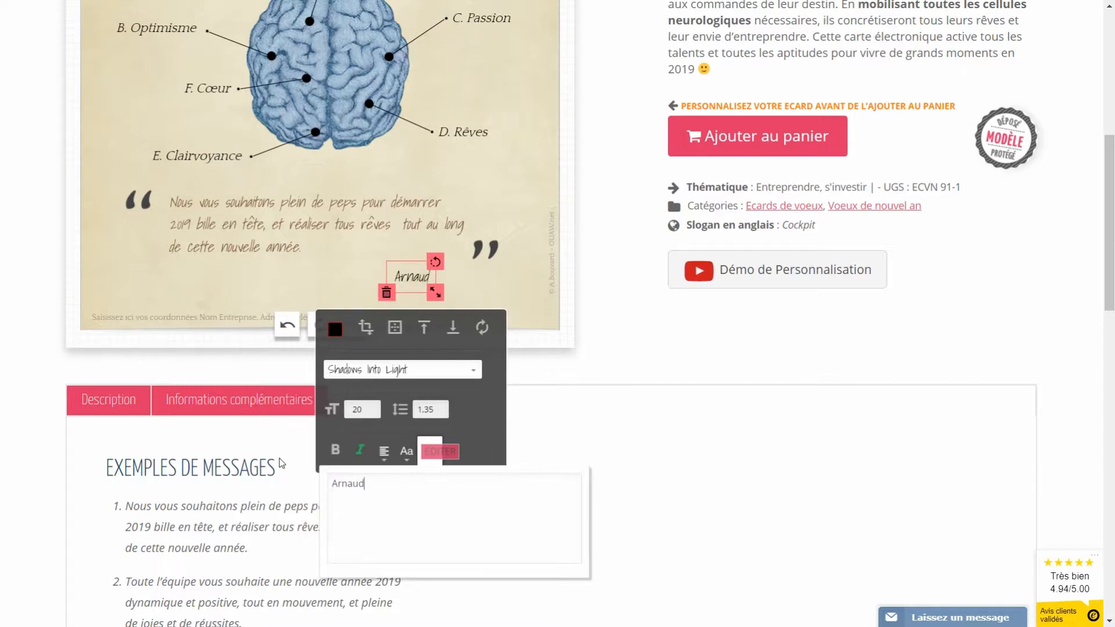
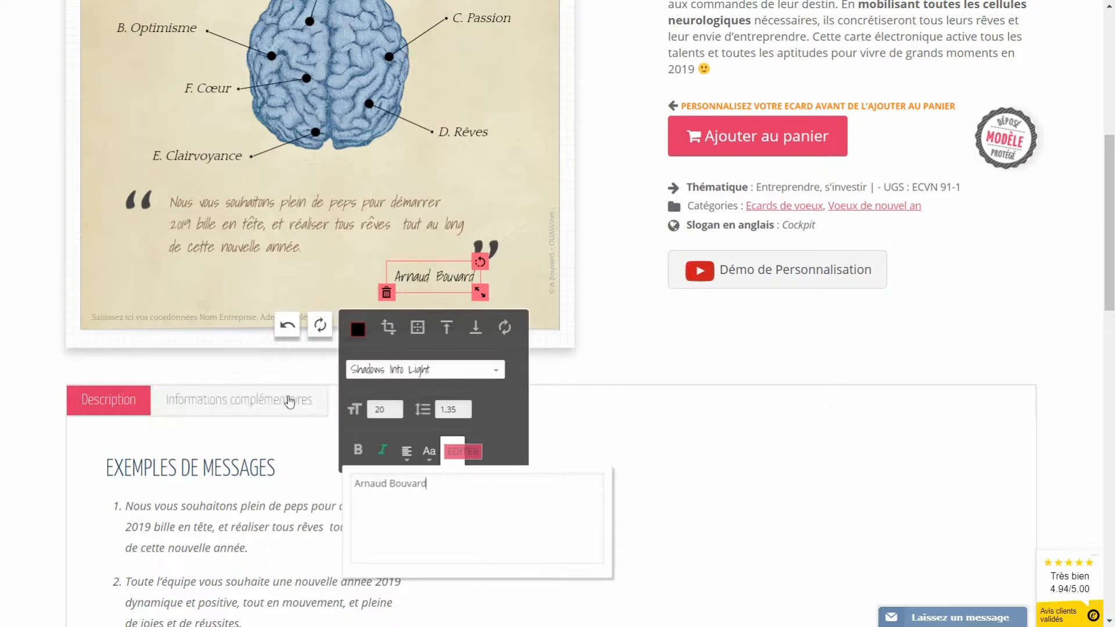
left_click_drag(430, 273, 416, 274)
left_click(260, 288)
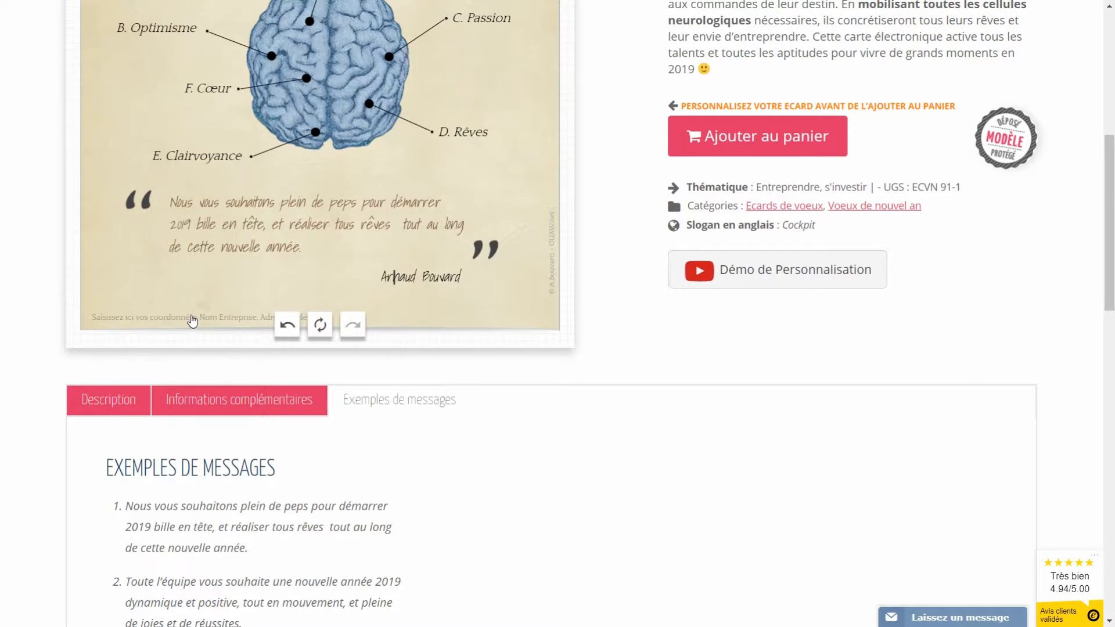
Step: Fill the footer with 'MALEVAL', the company's Paris street address and its phone number
left_click(192, 321)
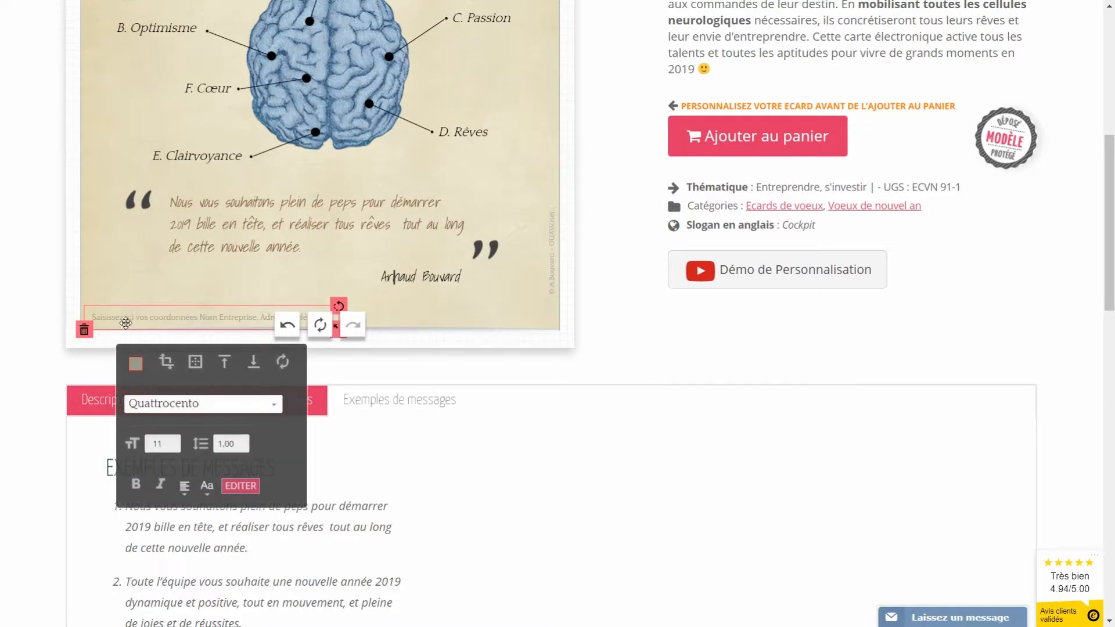
left_click(246, 493)
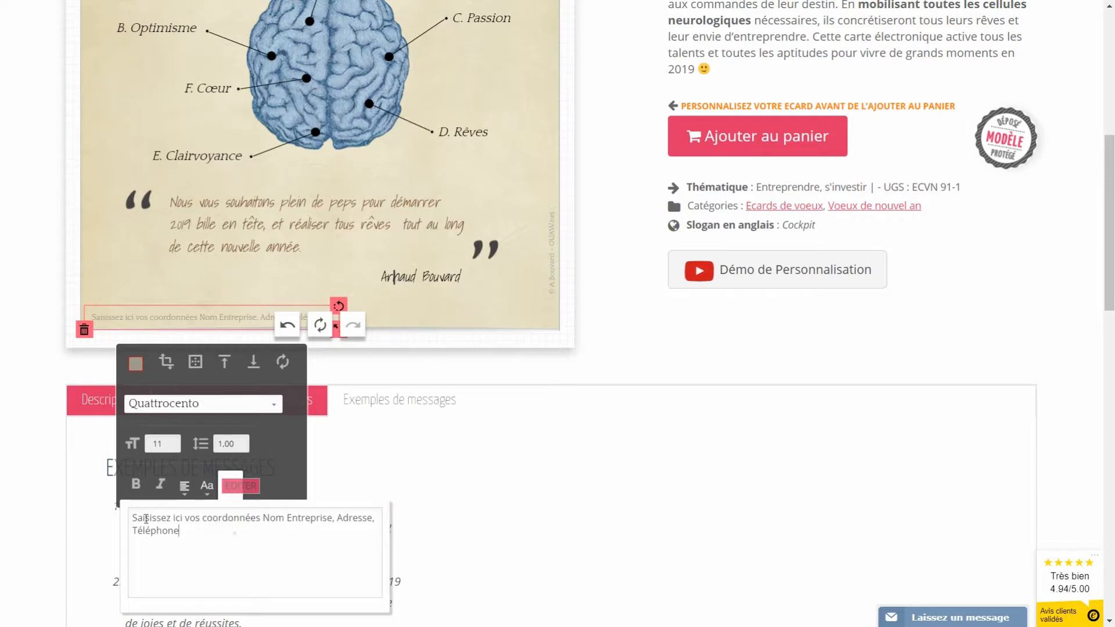
left_click_drag(201, 525, 93, 515)
type("MALEVAL")
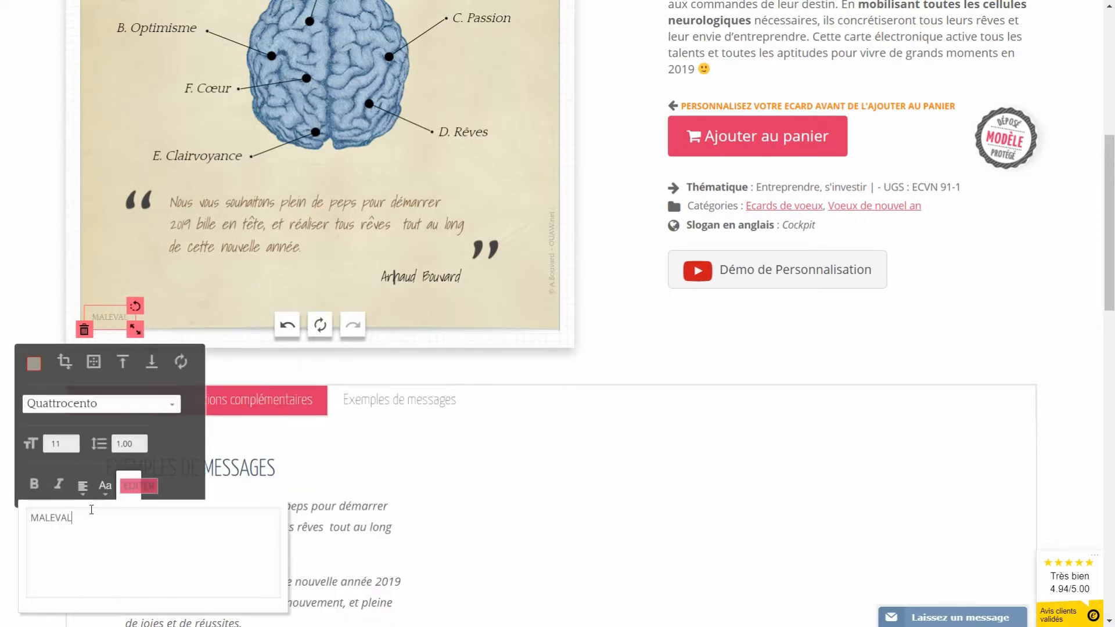
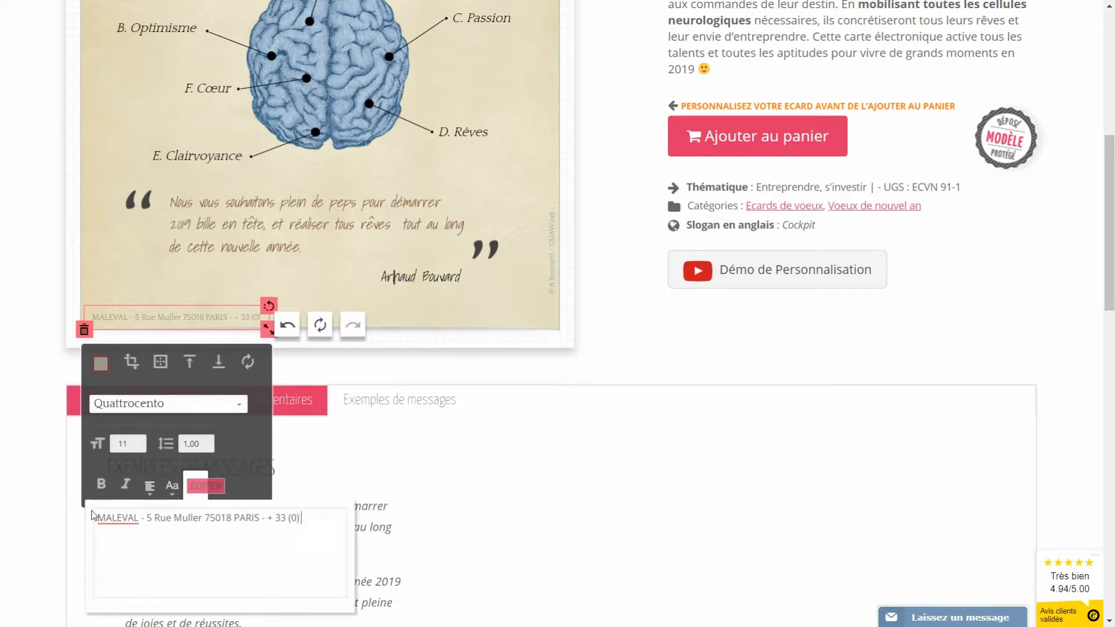
left_click(545, 320)
scroll(497, 317, "up", 3)
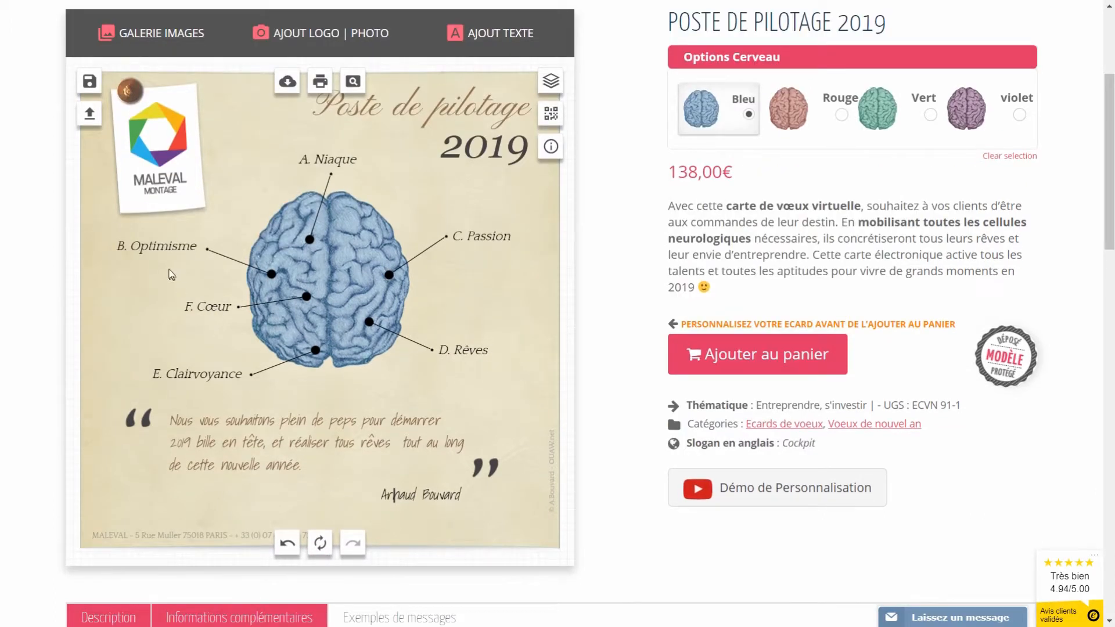
left_click(163, 256)
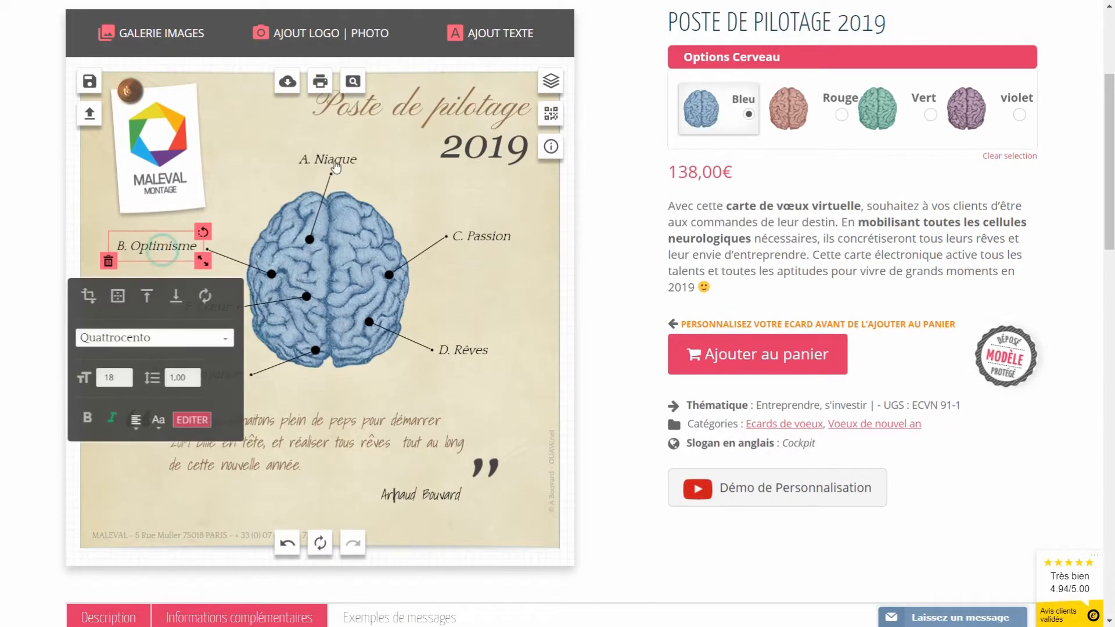
left_click(496, 235)
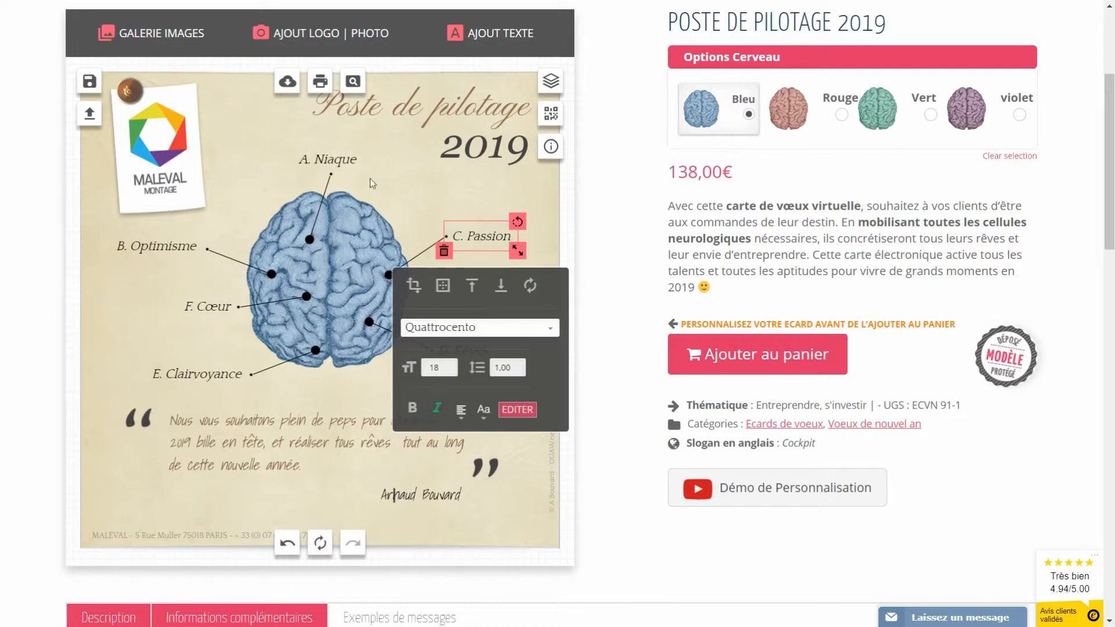
left_click(336, 154)
left_click(494, 232)
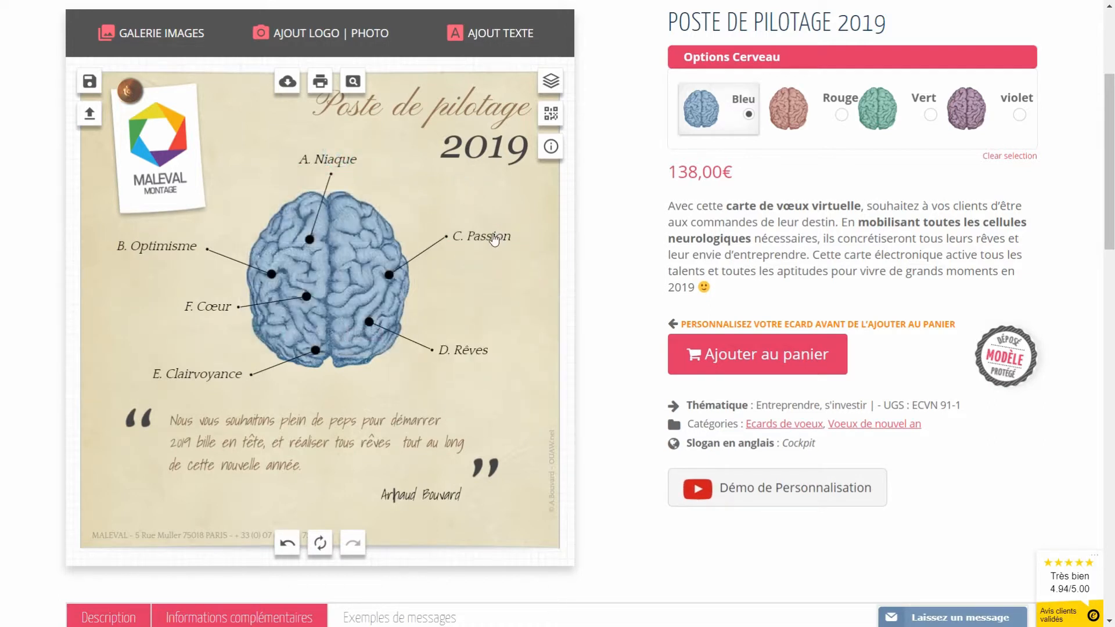
left_click(407, 197)
left_click(421, 110)
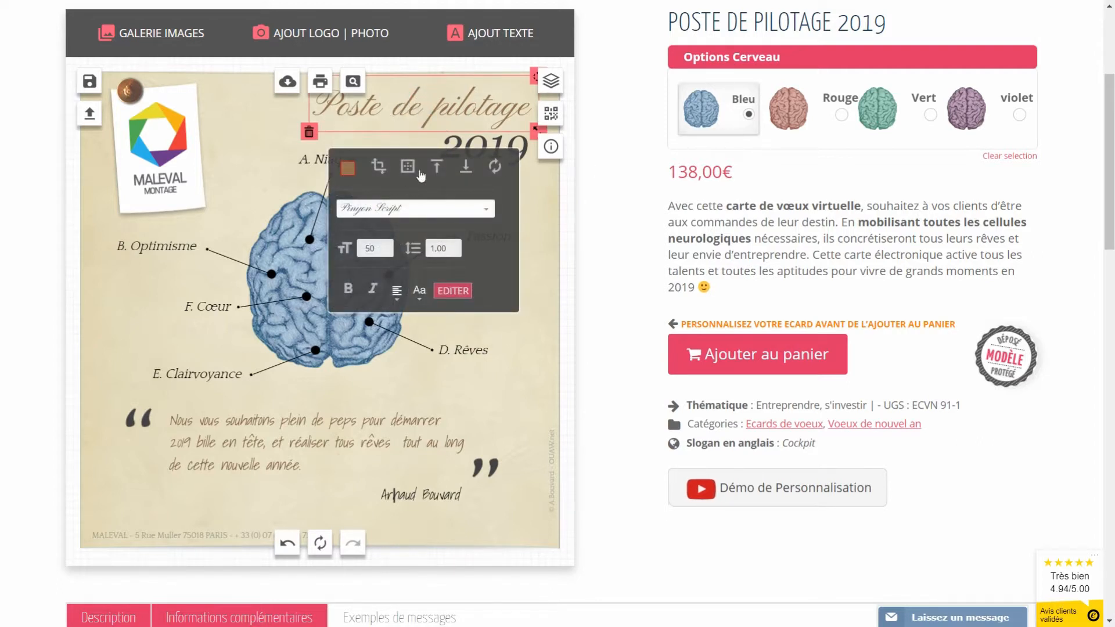
left_click(461, 146)
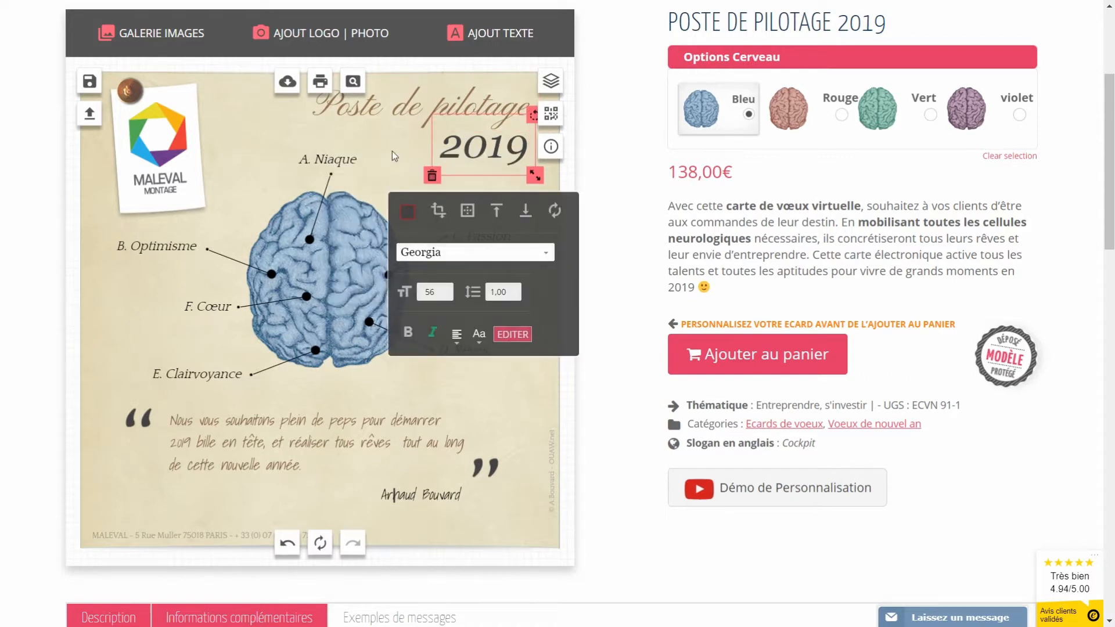
left_click(394, 151)
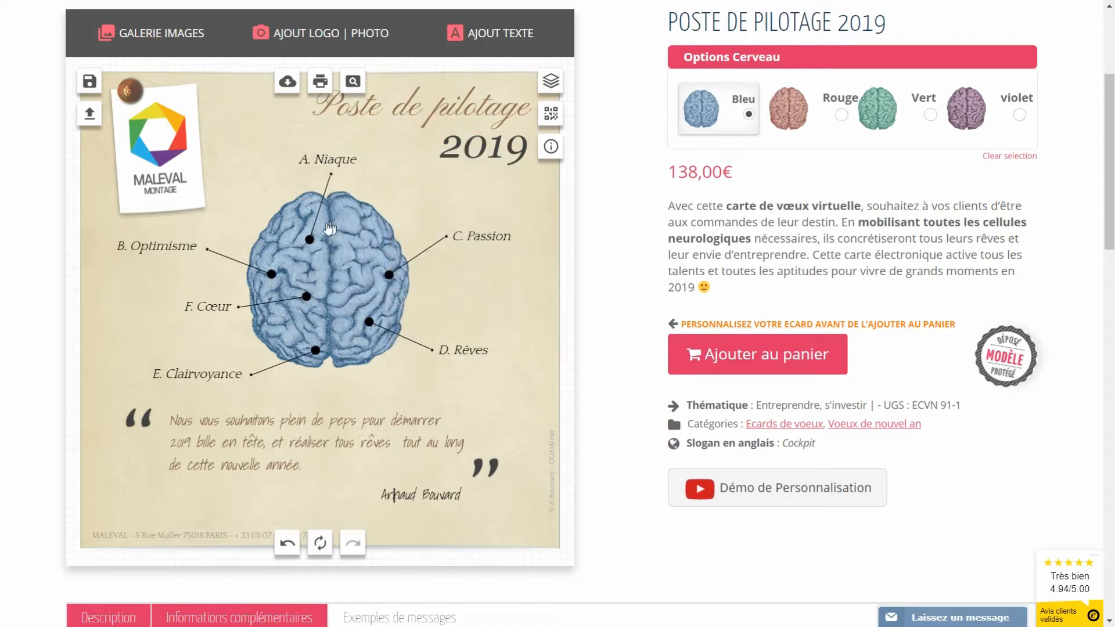
left_click(354, 83)
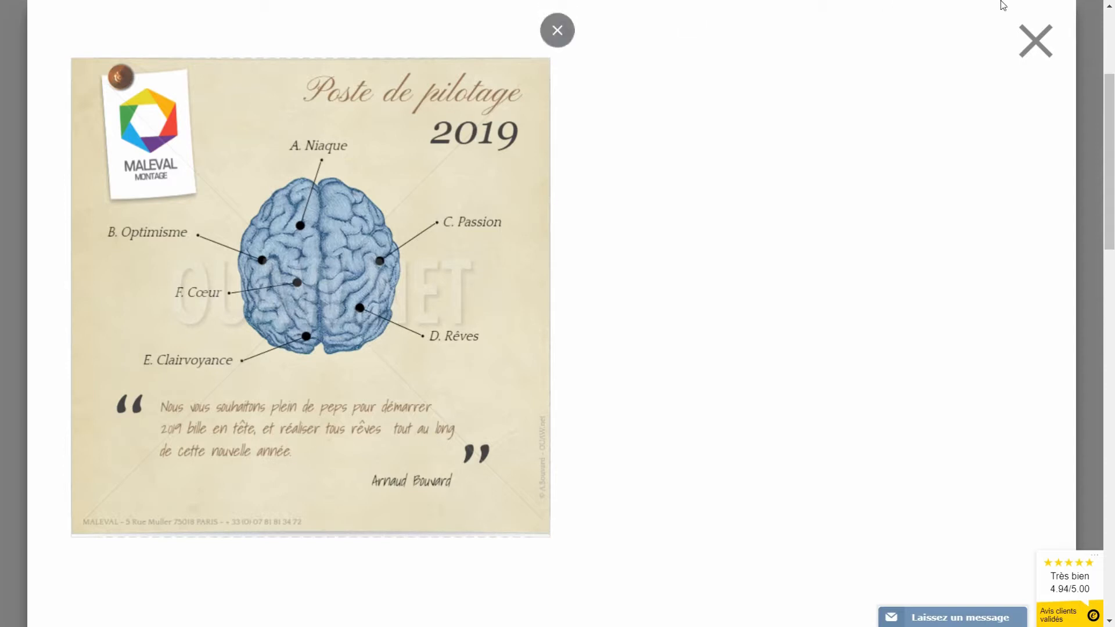
left_click(1029, 48)
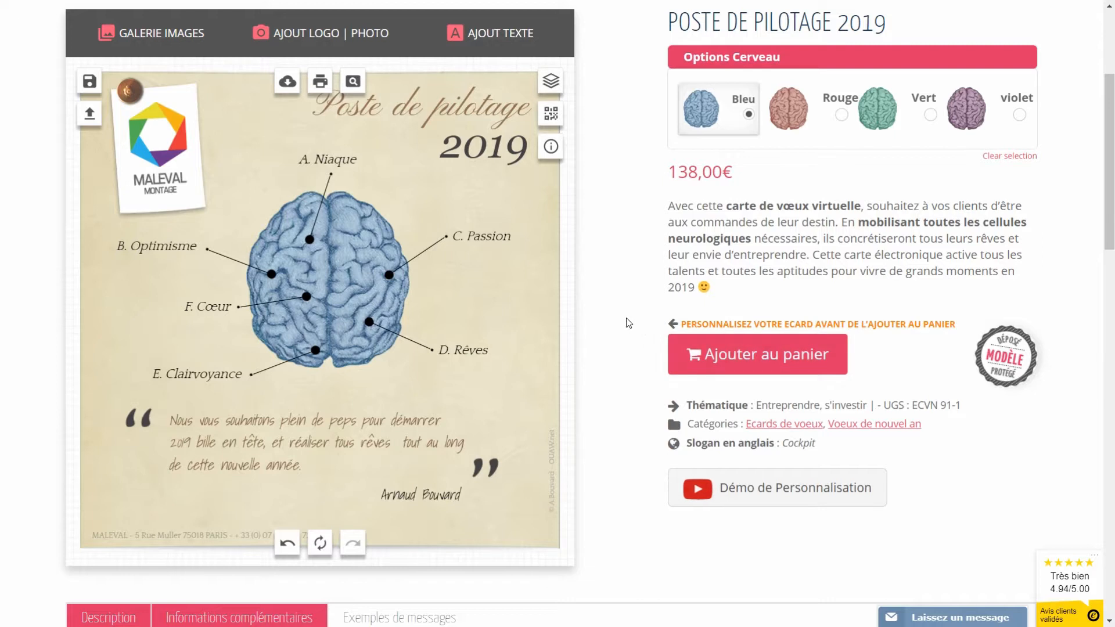
Step: Save the card as creation 'crea 1' and switch the brain to red
left_click(89, 81)
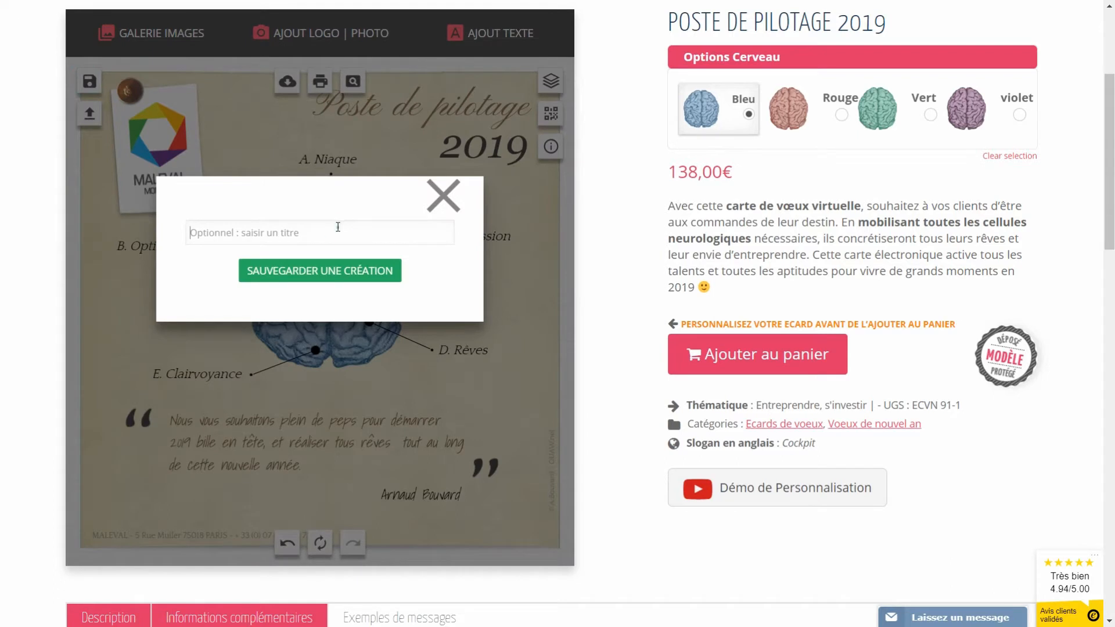
type("crea 1")
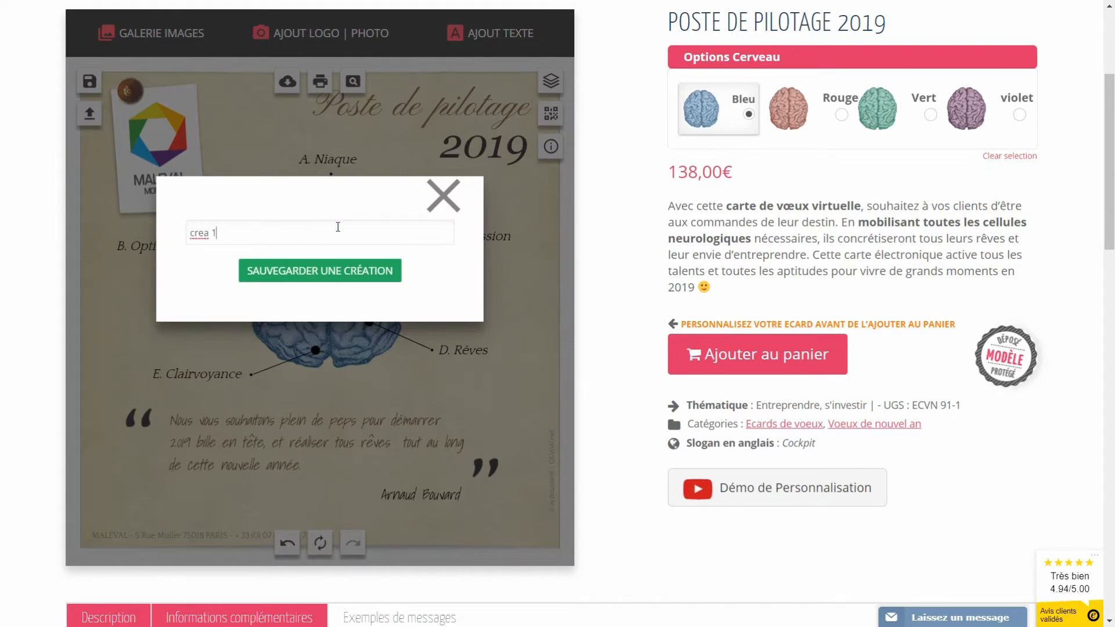
left_click(291, 276)
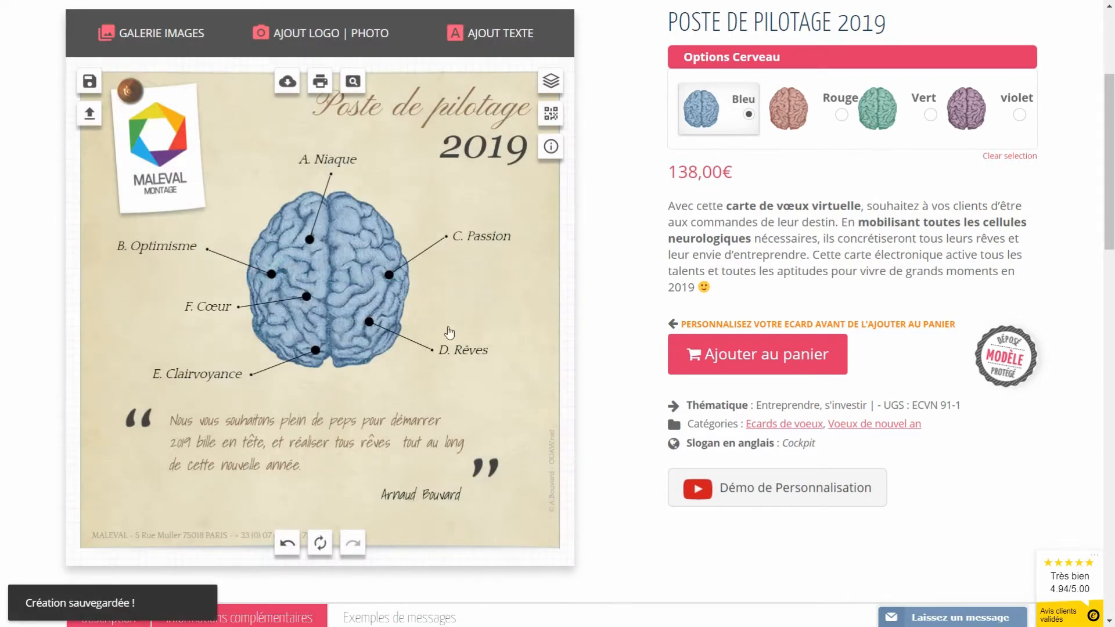
left_click(792, 118)
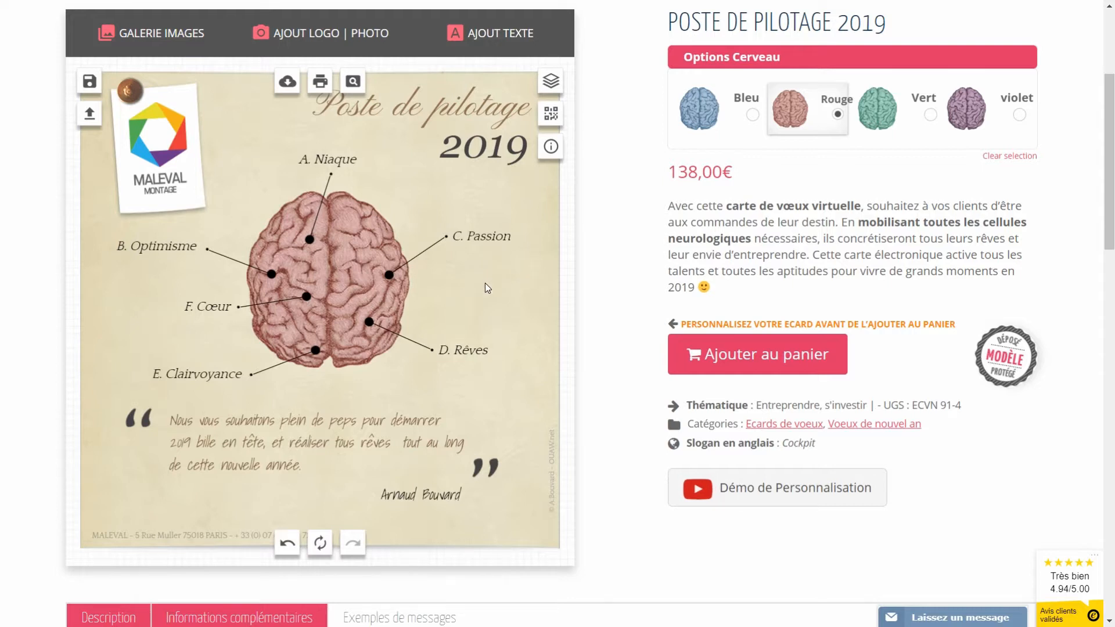
Step: Move the MALEVAL logo off the note, then delete the white note and brown pushpin
left_click(157, 166)
left_click_drag(157, 166, 242, 154)
left_click(169, 180)
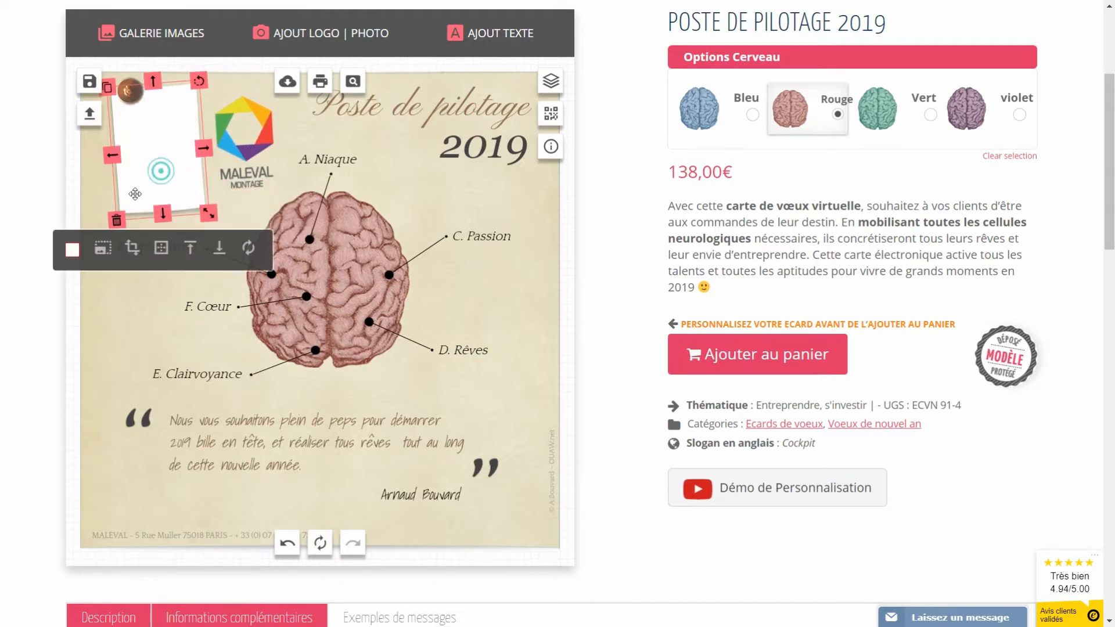
left_click(120, 222)
left_click(123, 86)
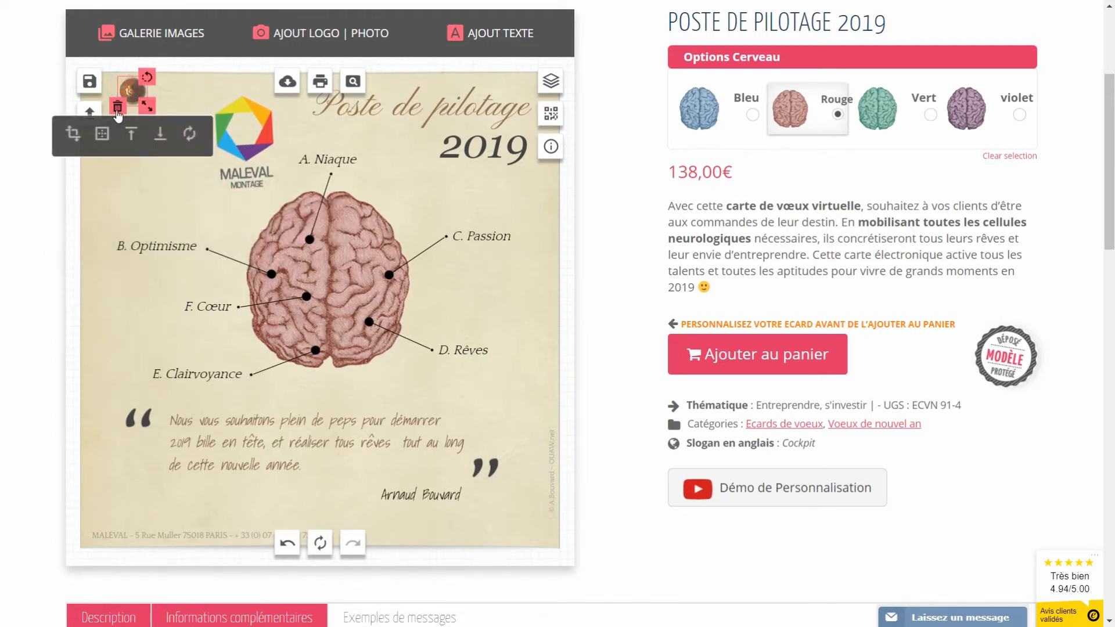
left_click(116, 110)
Step: Place the MALEVAL logo upright and larger in the card's top-left corner
left_click_drag(244, 127, 196, 98)
left_click_drag(201, 190, 208, 205)
left_click(465, 285)
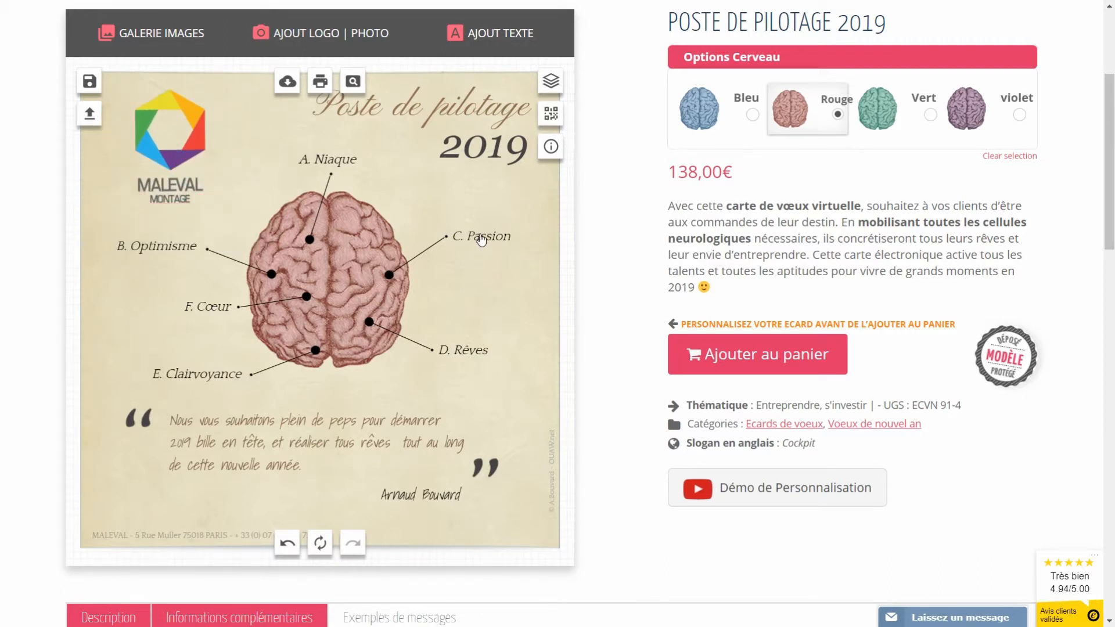
left_click(482, 240)
Step: Replace the word 'Passion' with 'Imagination' in the brain's label
left_click(518, 410)
triple_click(485, 442)
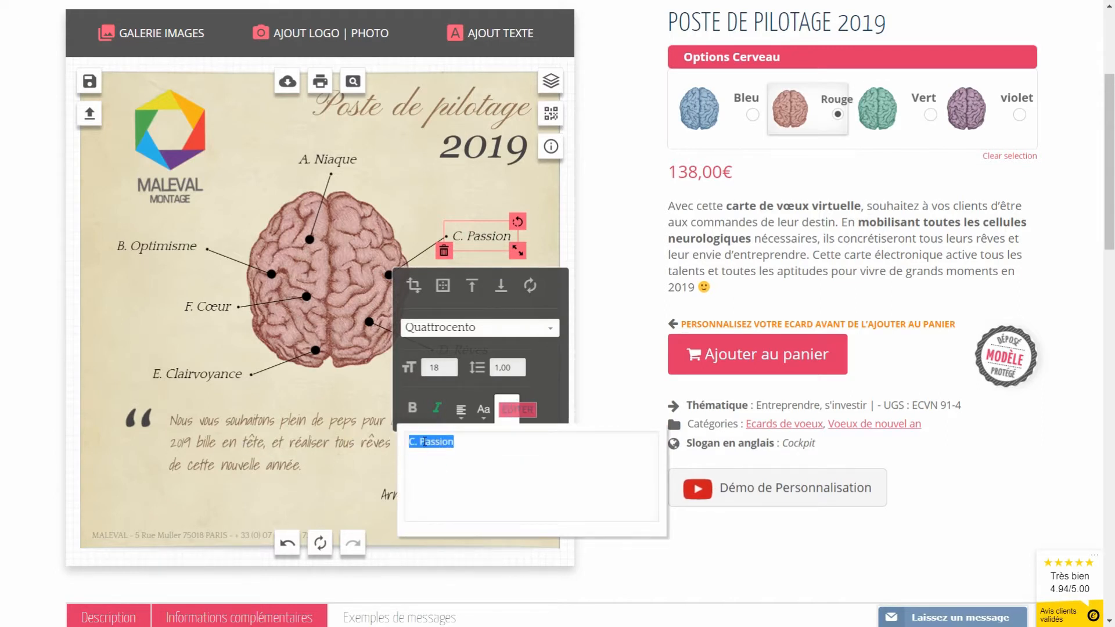
left_click_drag(420, 441, 517, 450)
type("Imagination")
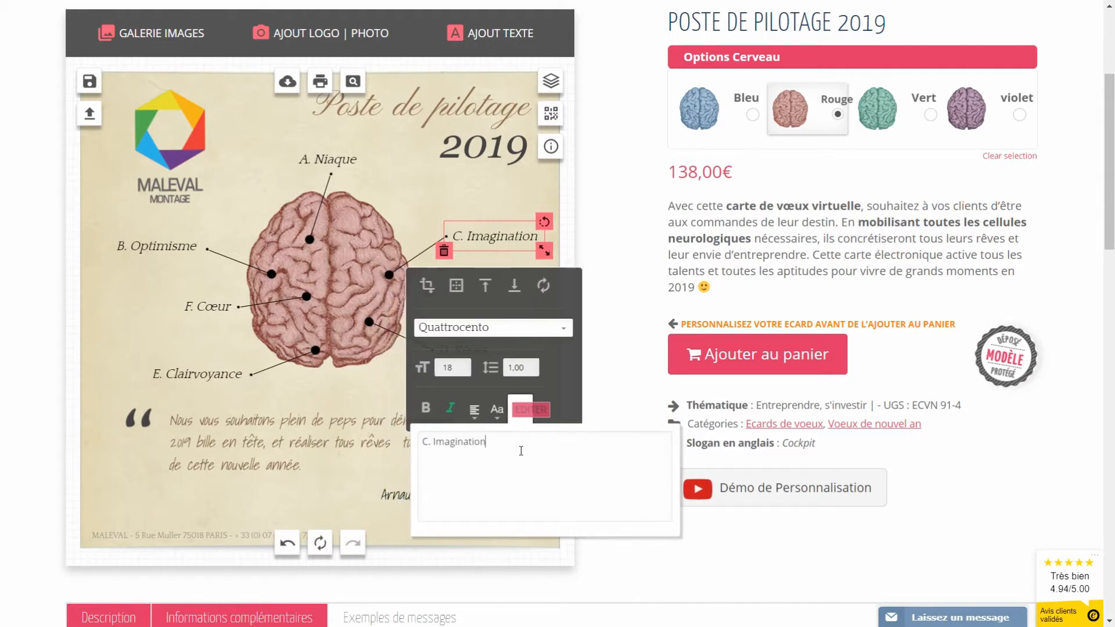
left_click(393, 378)
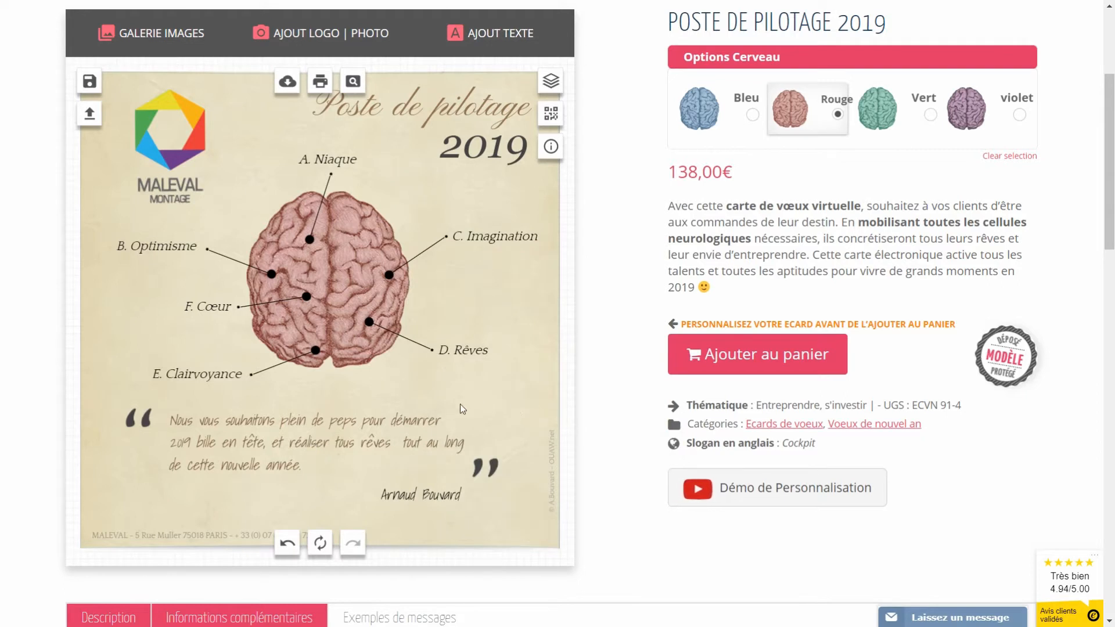
scroll(331, 483, "down", 1)
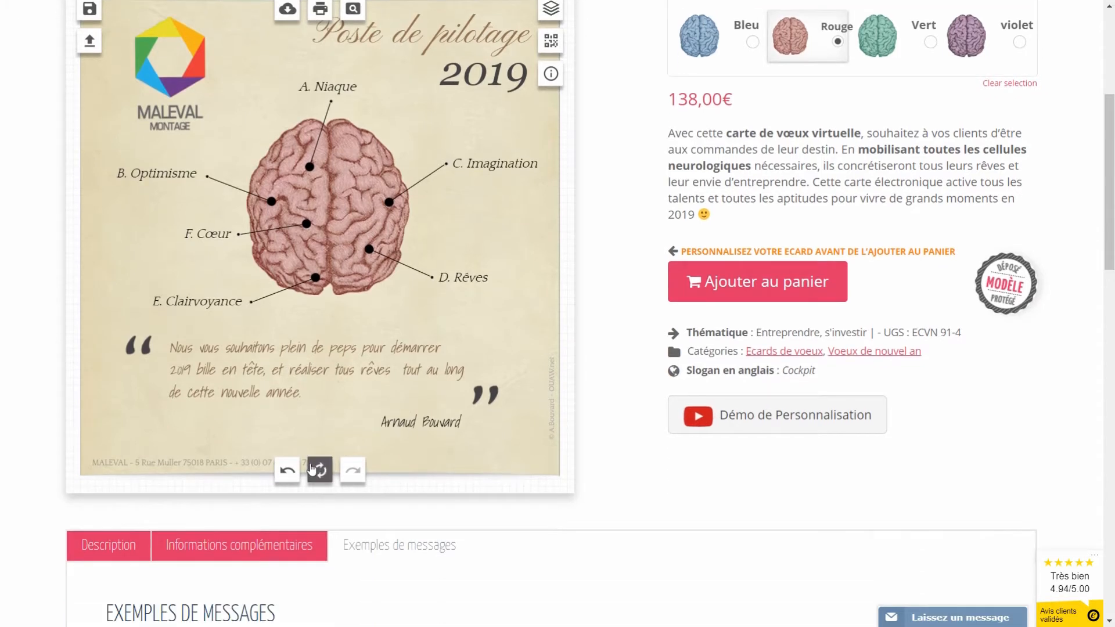
Step: Rewrap the quote into four lines, breaking after 'peps' and 'et' and joining the 'démarrer' line
left_click(251, 349)
left_click(346, 571)
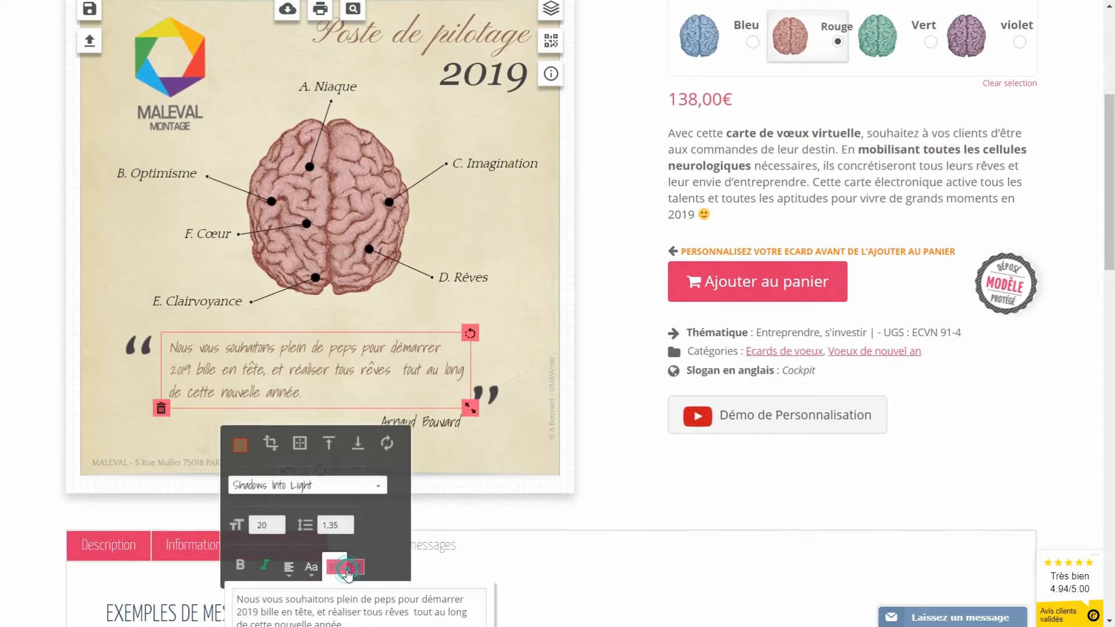
scroll(347, 572, "down", 2)
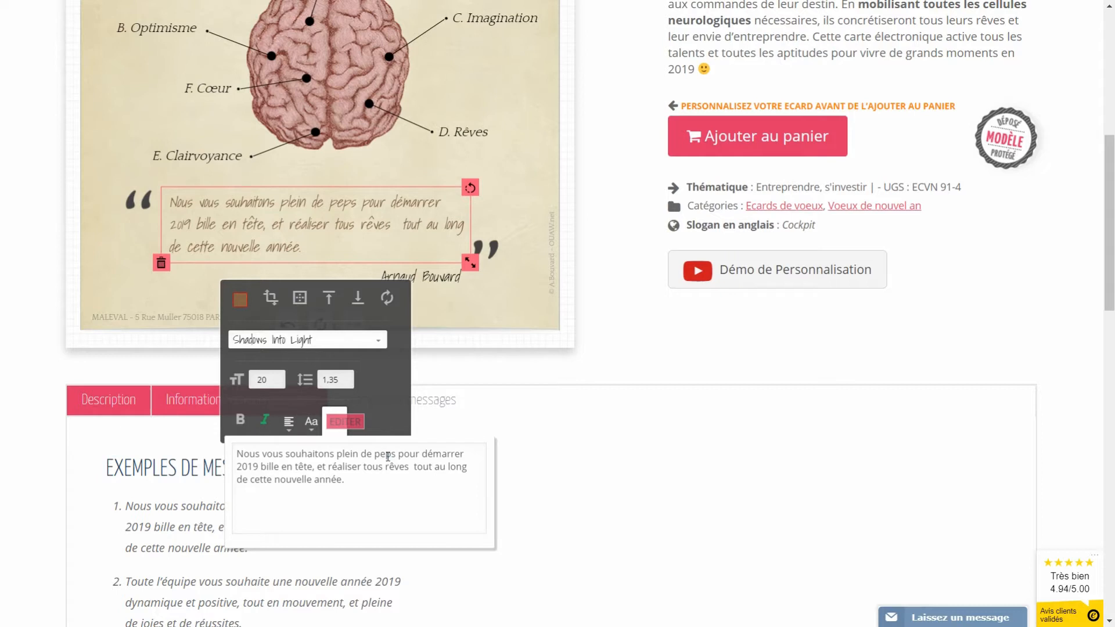
left_click(396, 452)
key("Return")
left_click(238, 503)
key("BackSpace")
left_click(436, 469)
key("Return")
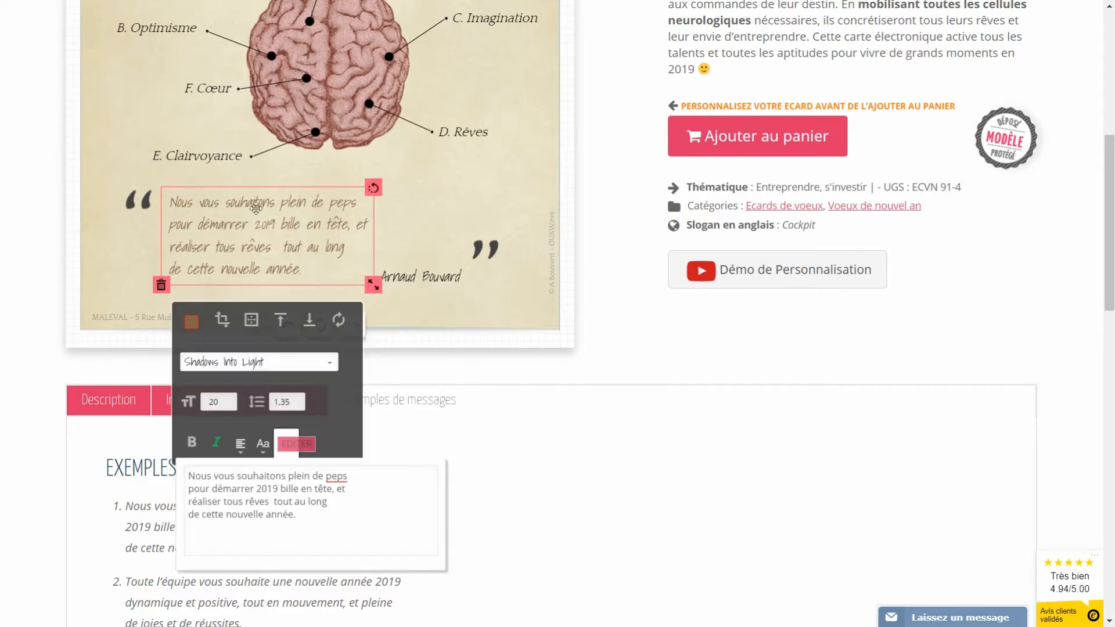
left_click(478, 246)
scroll(437, 332, "up", 1)
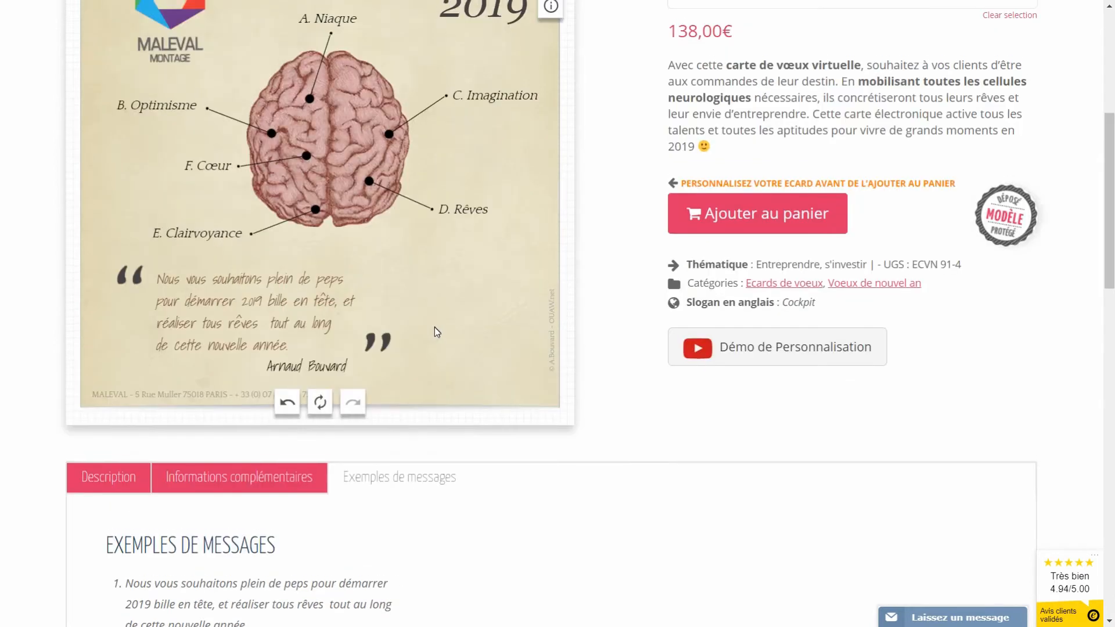
scroll(438, 332, "up", 2)
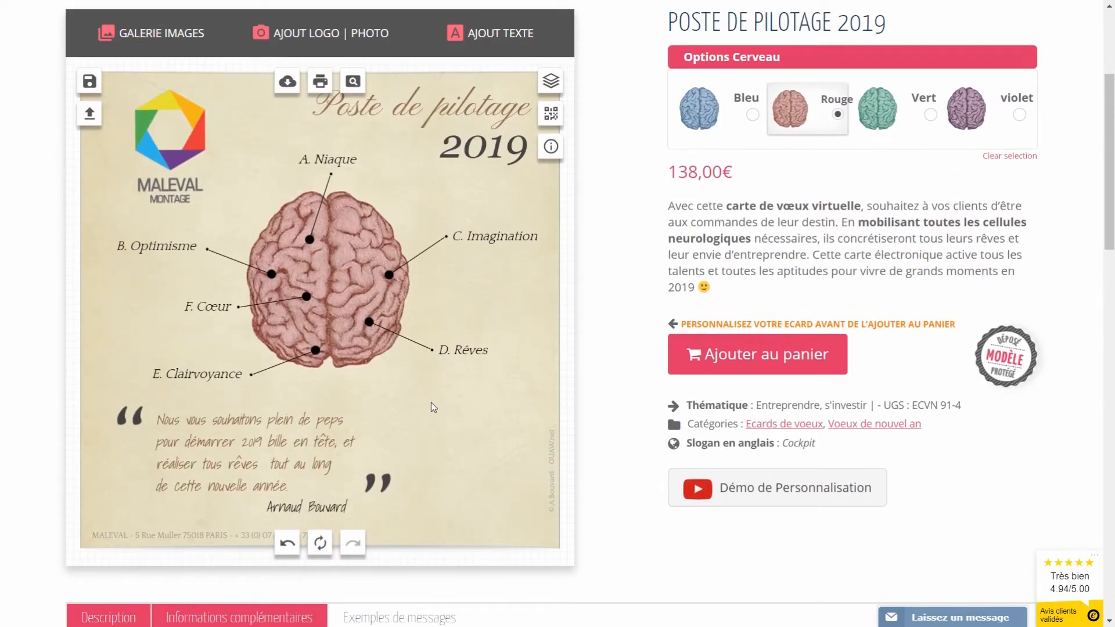
Step: Add a blank white Post-it sticker at the card's lower right, tilted slightly
left_click(148, 33)
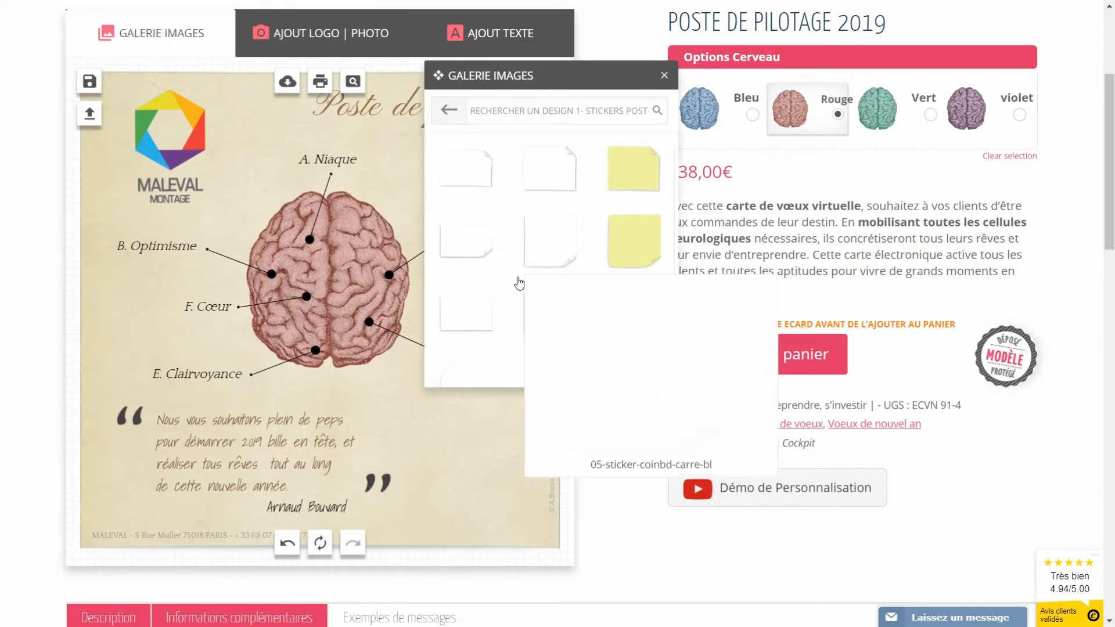
left_click(555, 301)
left_click_drag(338, 326, 466, 434)
left_click_drag(515, 352, 447, 392)
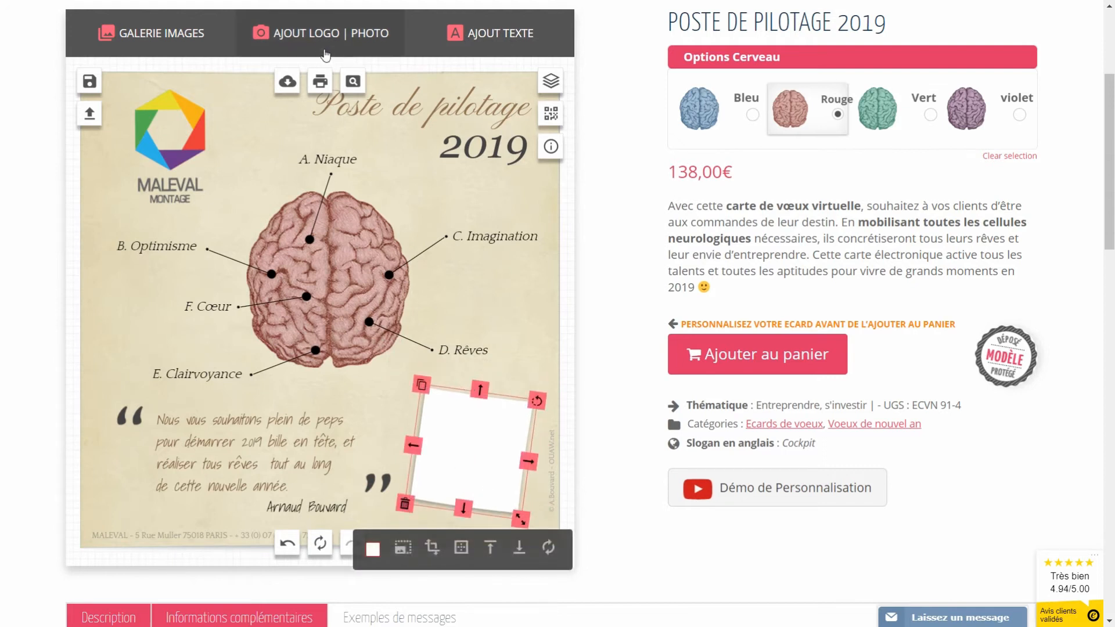
Step: Upload the portrait photo, shrink it and set it tilted onto the white sticker
left_click(322, 41)
left_click(554, 122)
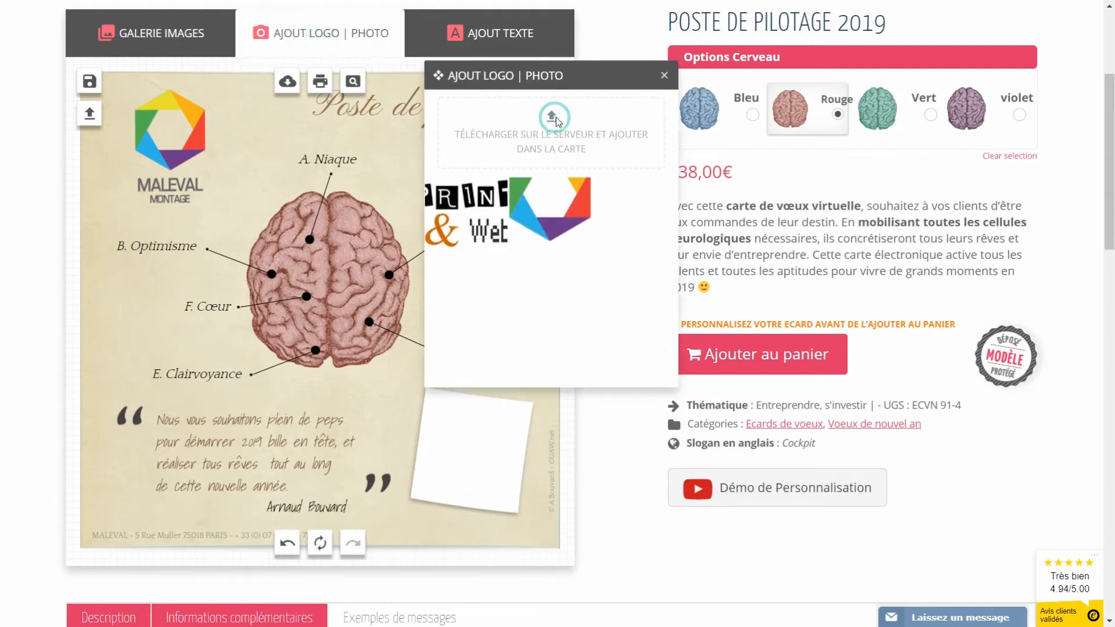
left_click(558, 177)
left_click(883, 508)
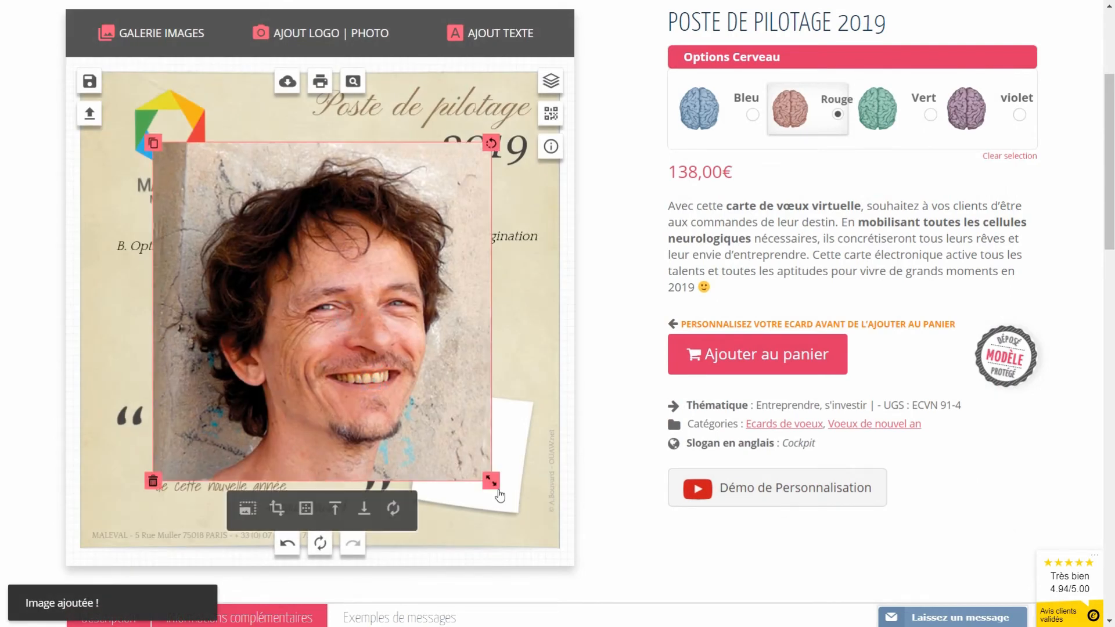
left_click_drag(491, 480, 373, 362)
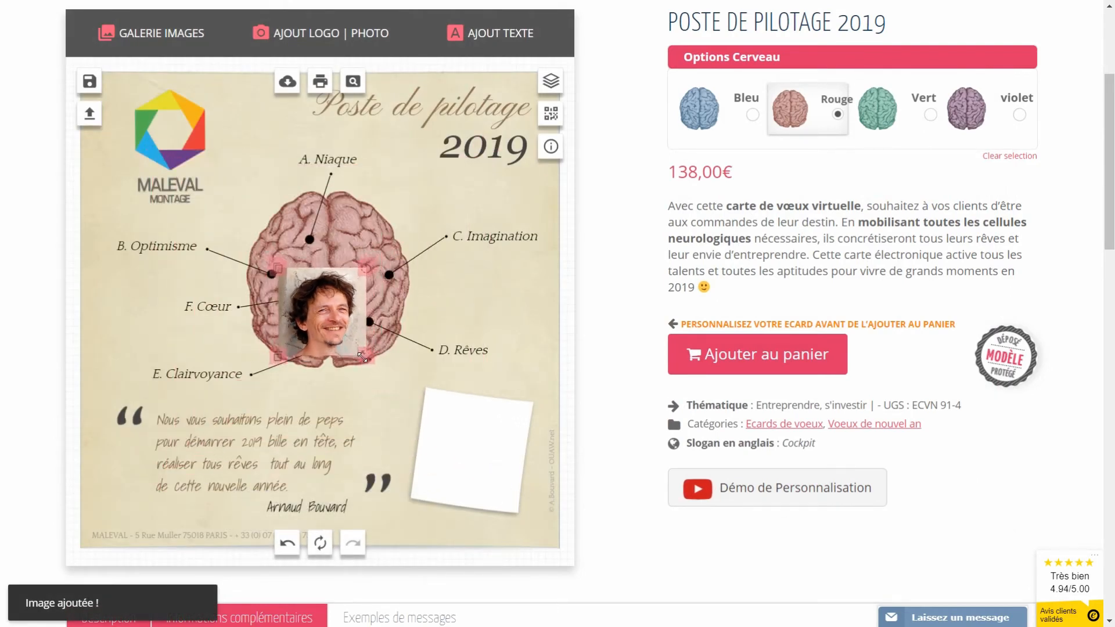
left_click_drag(317, 295, 461, 438)
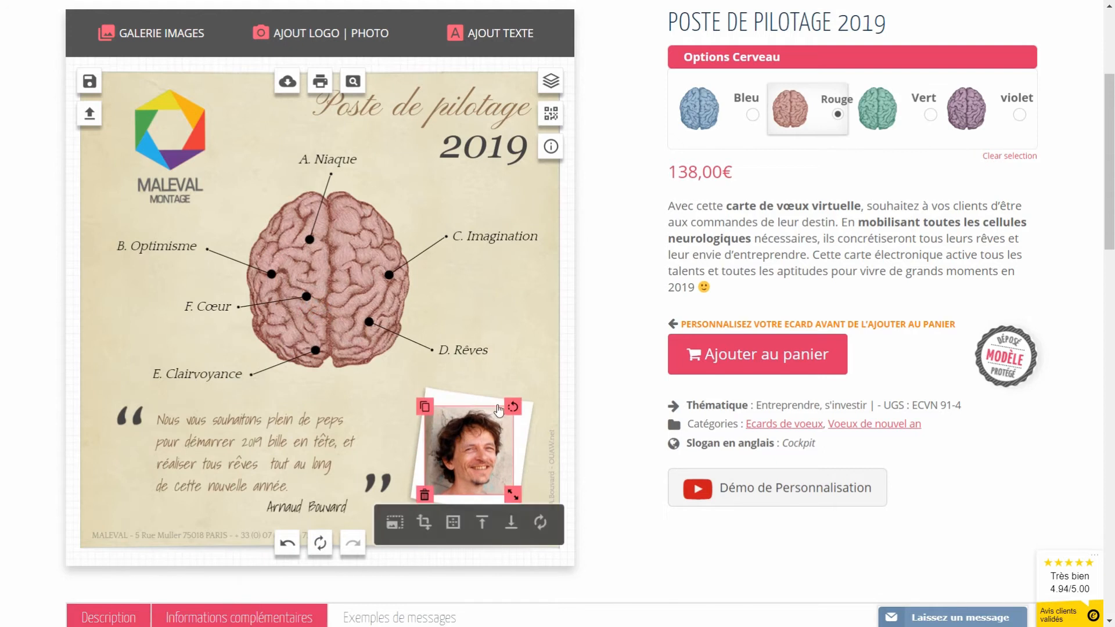
left_click_drag(511, 406, 512, 406)
left_click(474, 422)
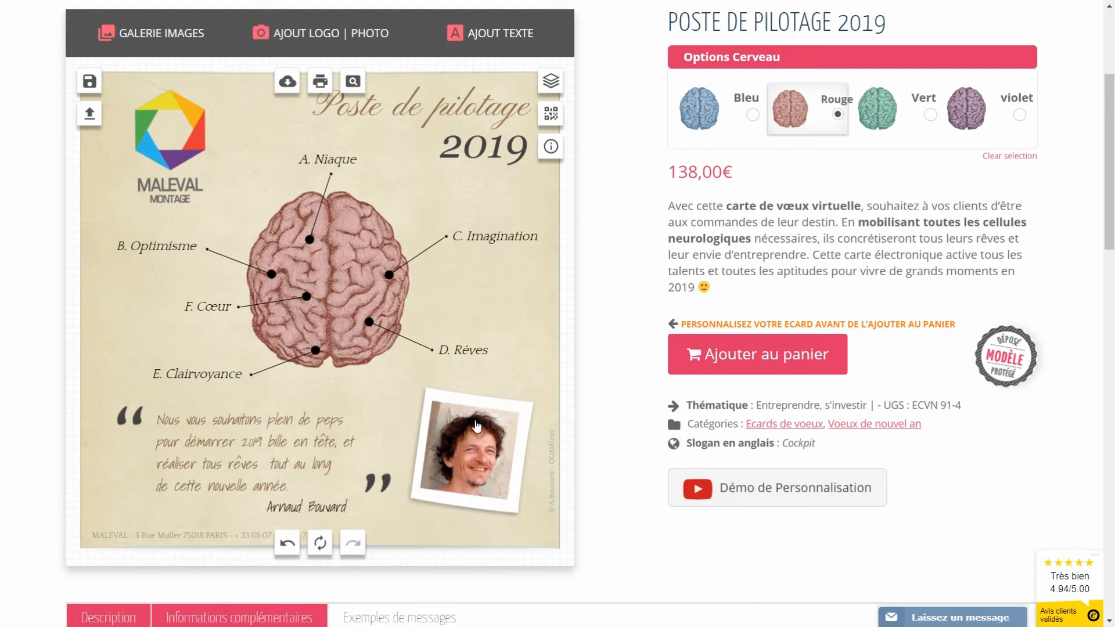
left_click(152, 33)
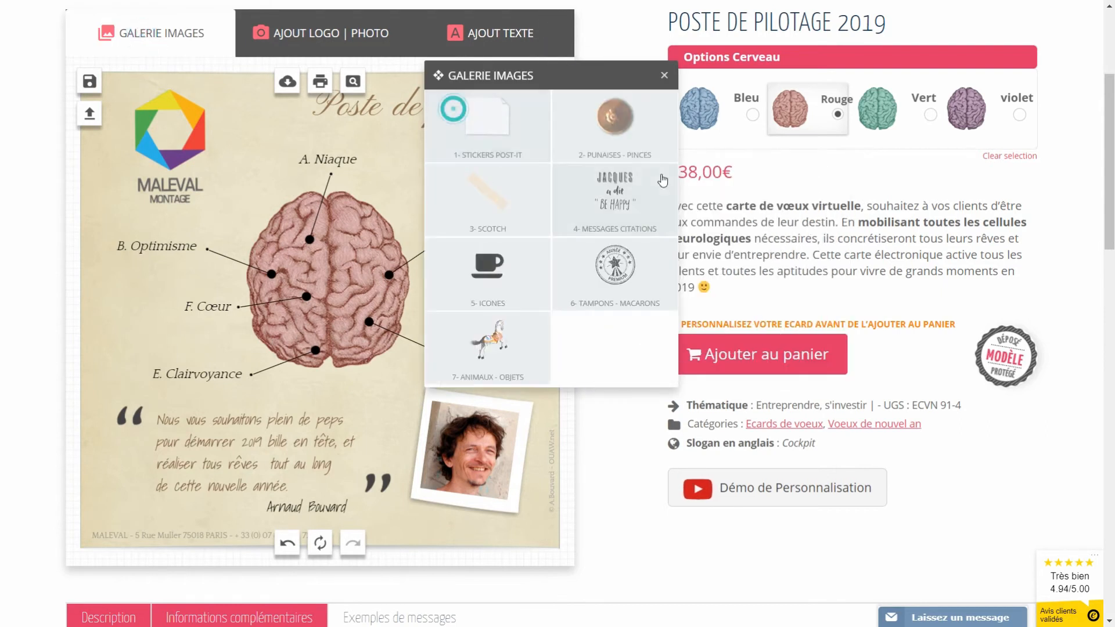
Step: Pin the top of the photo sticker with a brass pushpin from Punaises - Pinces
left_click(619, 137)
scroll(594, 291, "down", 5)
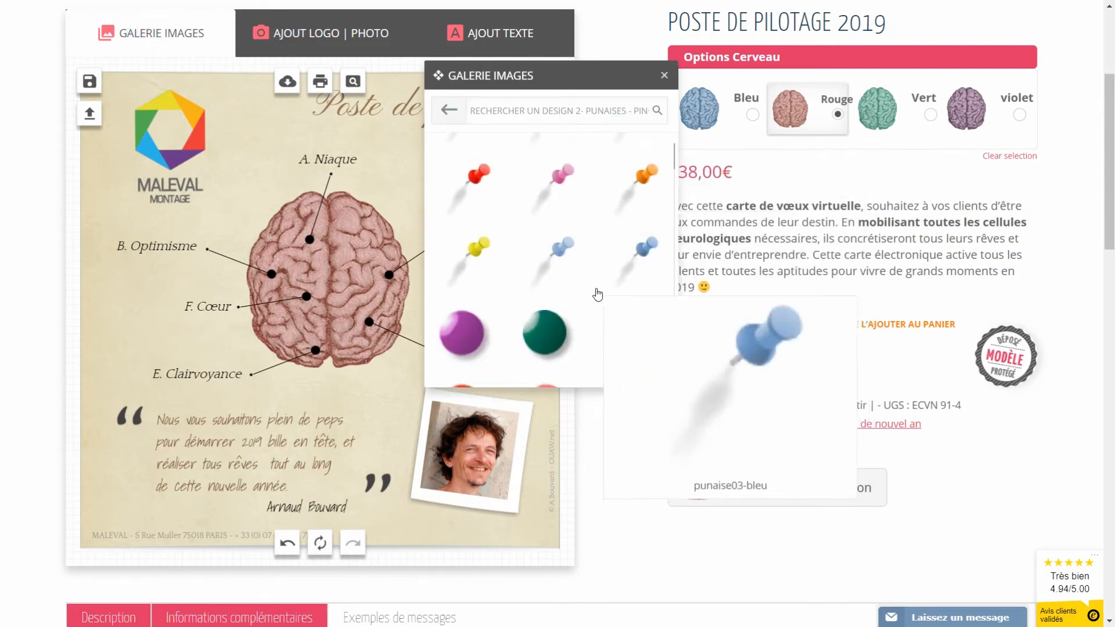
left_click(644, 273)
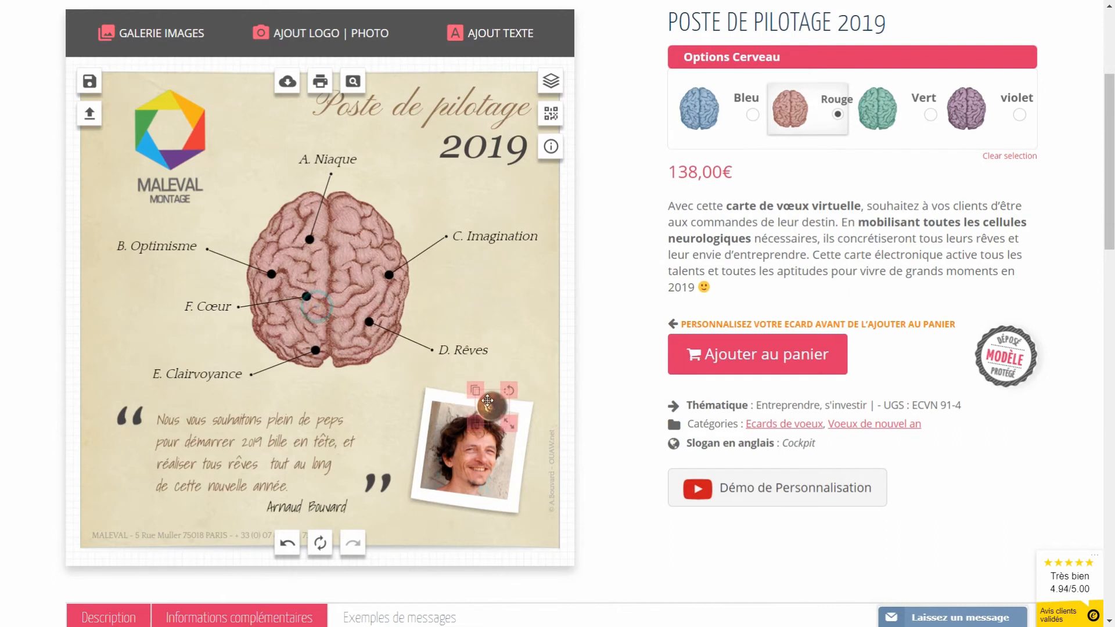
left_click(501, 302)
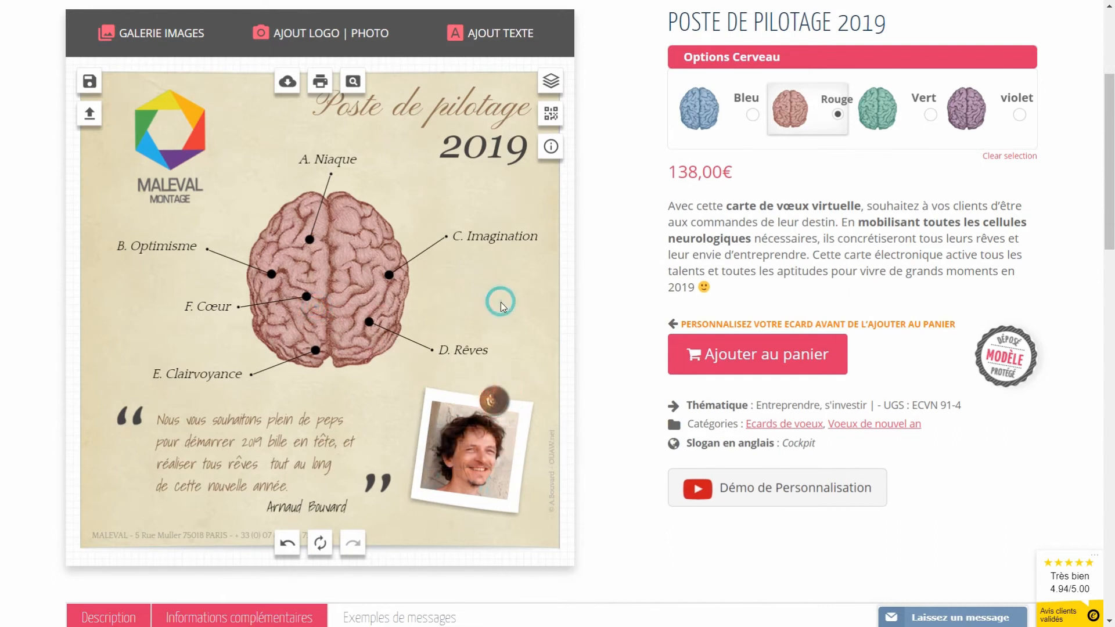
Step: Save the card as a creation titled 'crea 2'
left_click(90, 82)
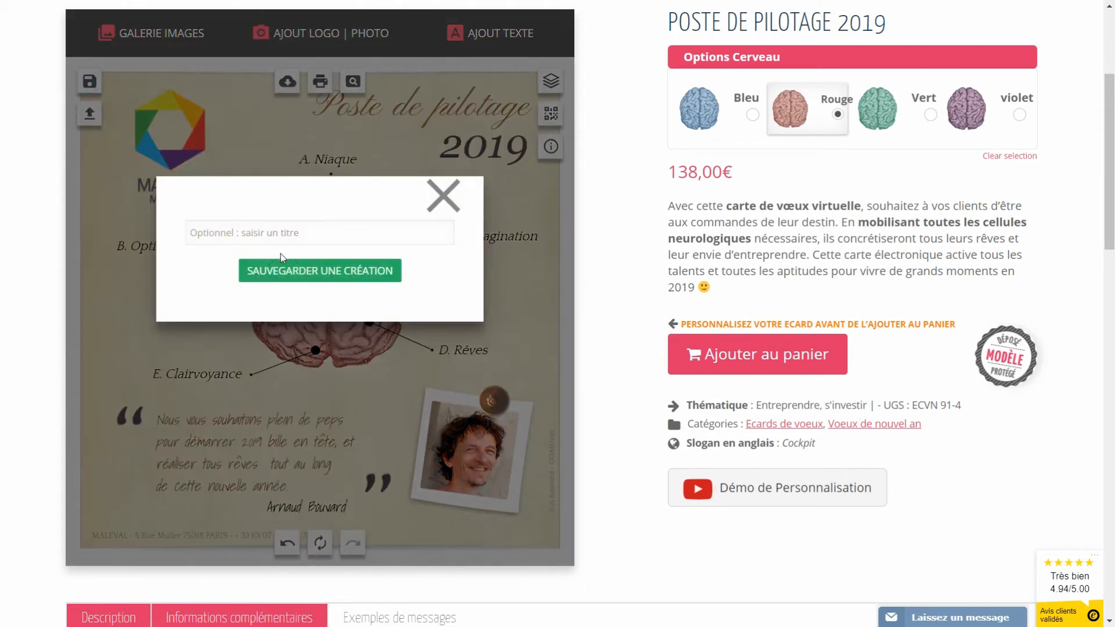
type("crea 2")
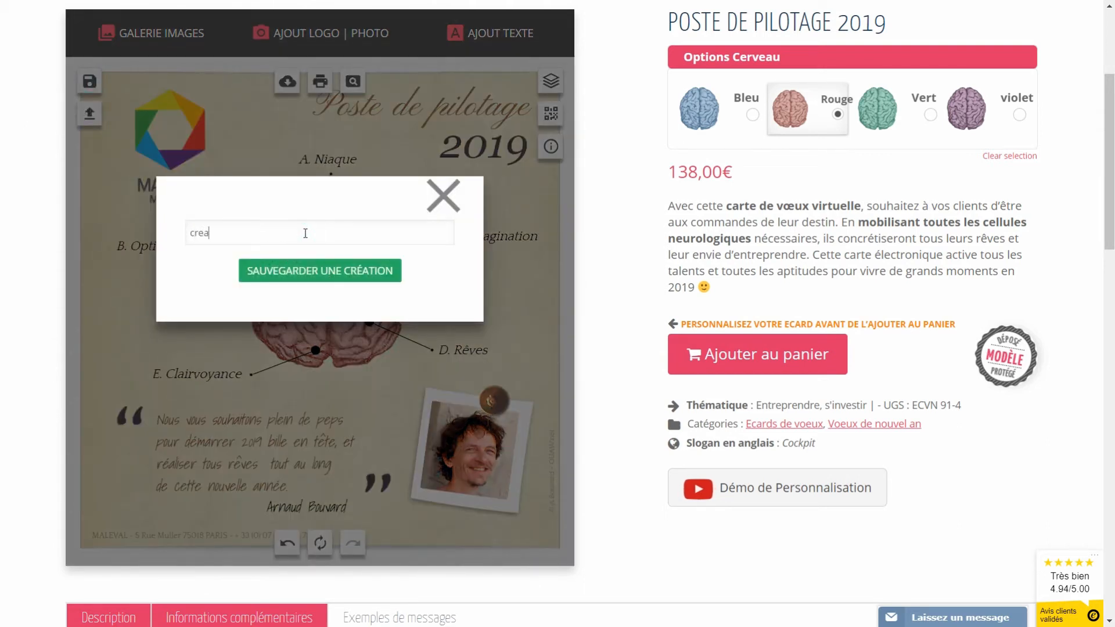
left_click(329, 273)
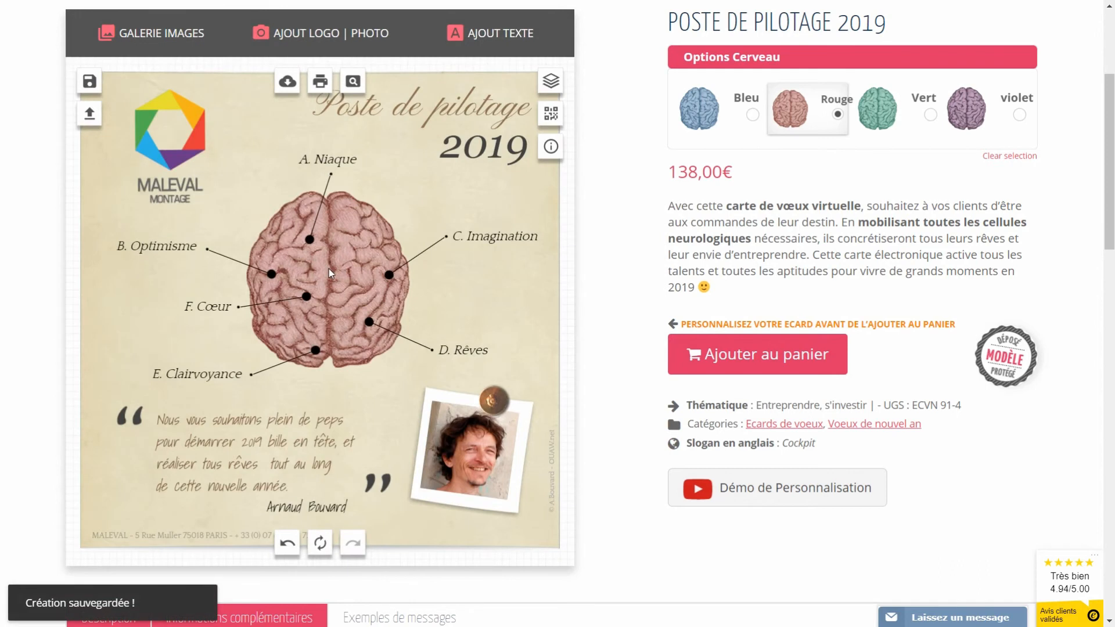
Step: Preview the earlier blue-brain creation, then load the red-brain 'crea 2' card back
left_click(90, 115)
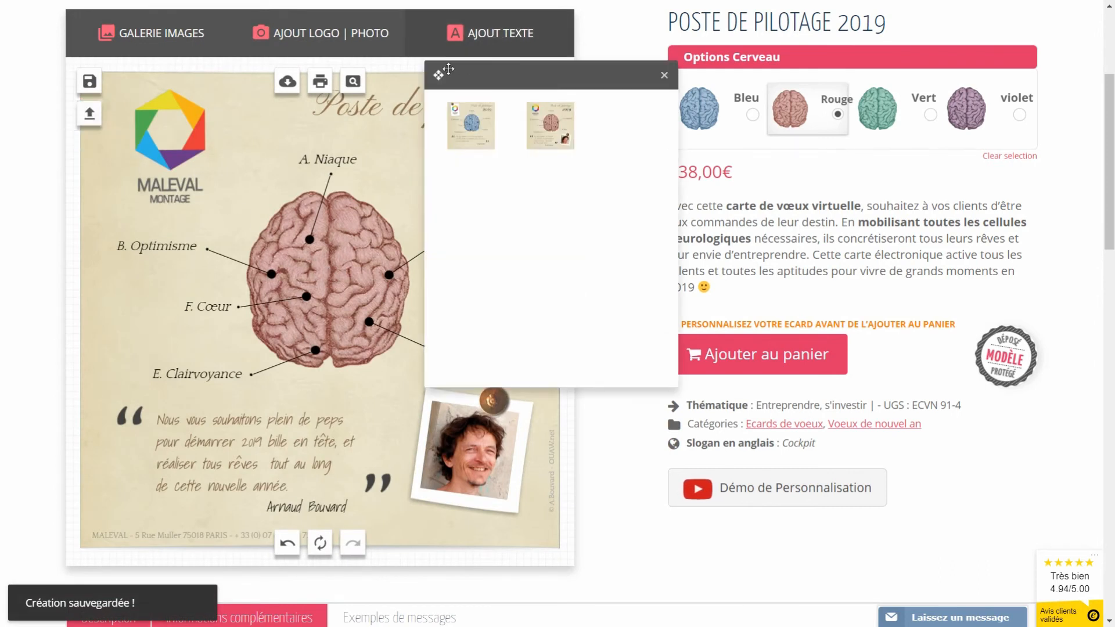
left_click_drag(490, 77, 574, 173)
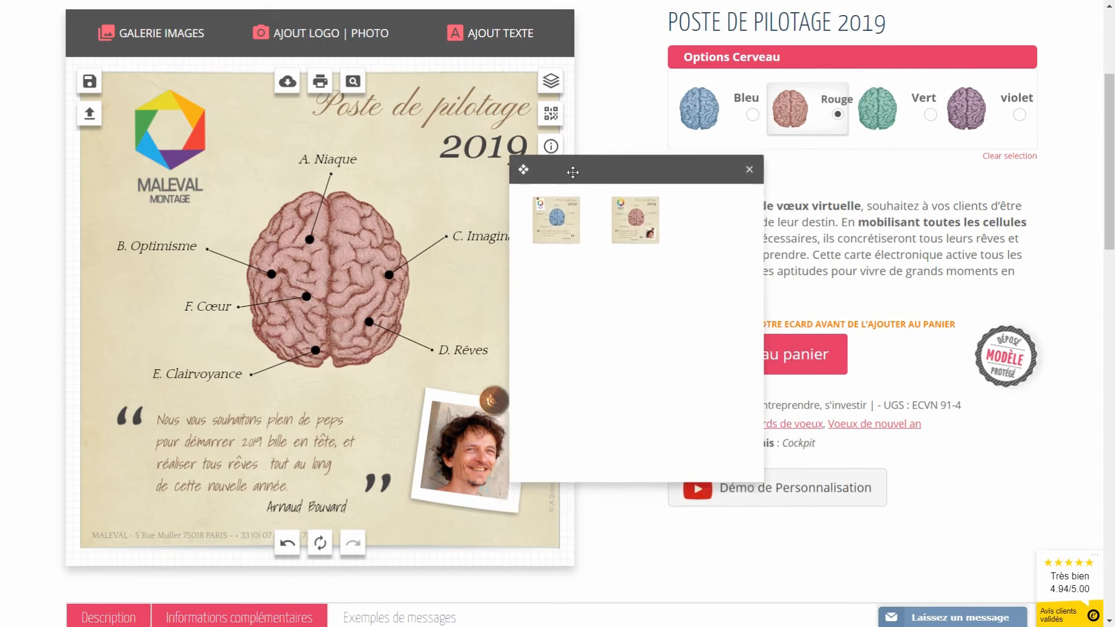
left_click(556, 224)
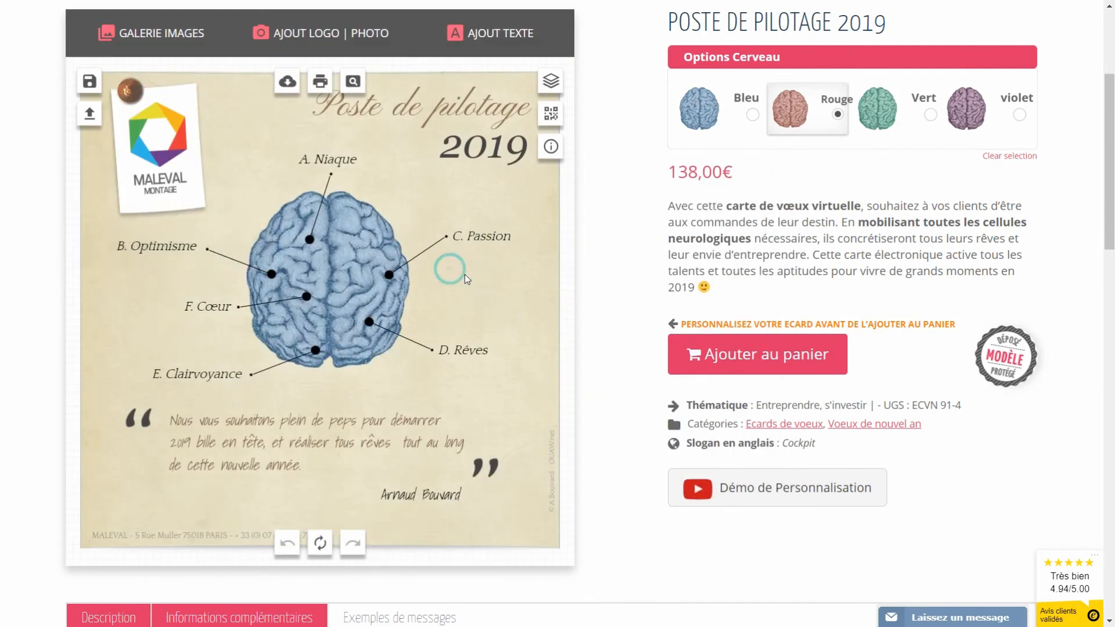
left_click(90, 114)
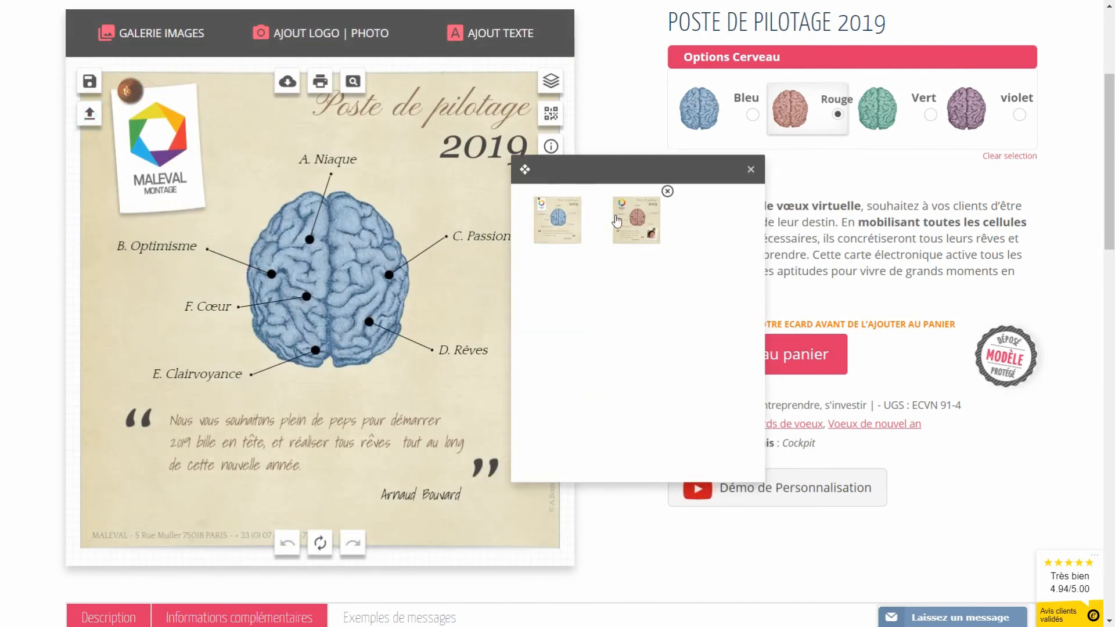
left_click(639, 223)
left_click(459, 288)
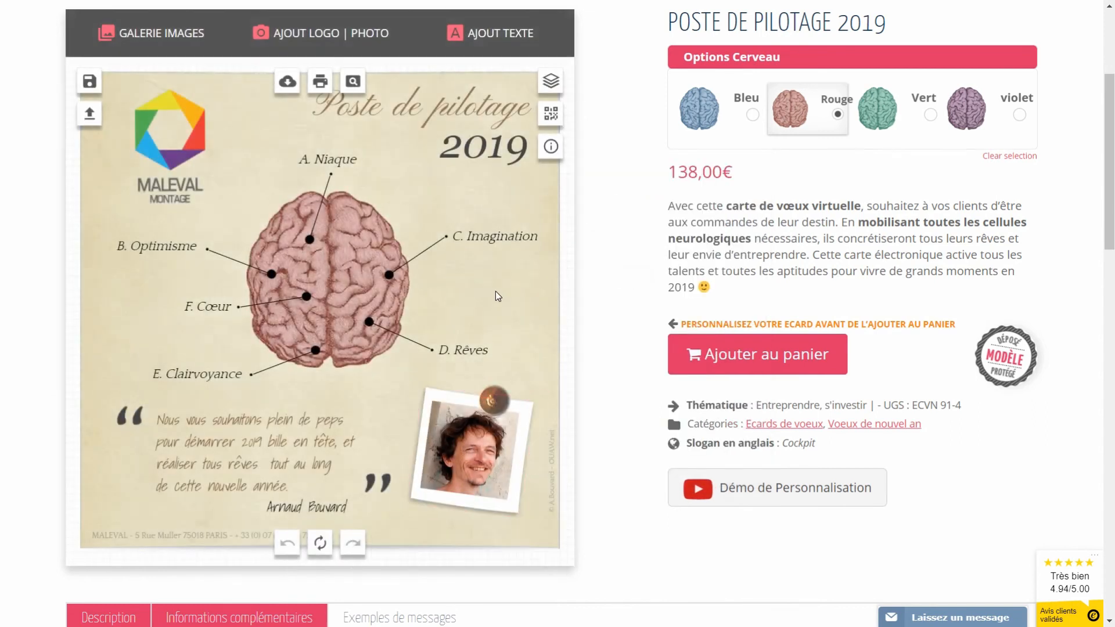